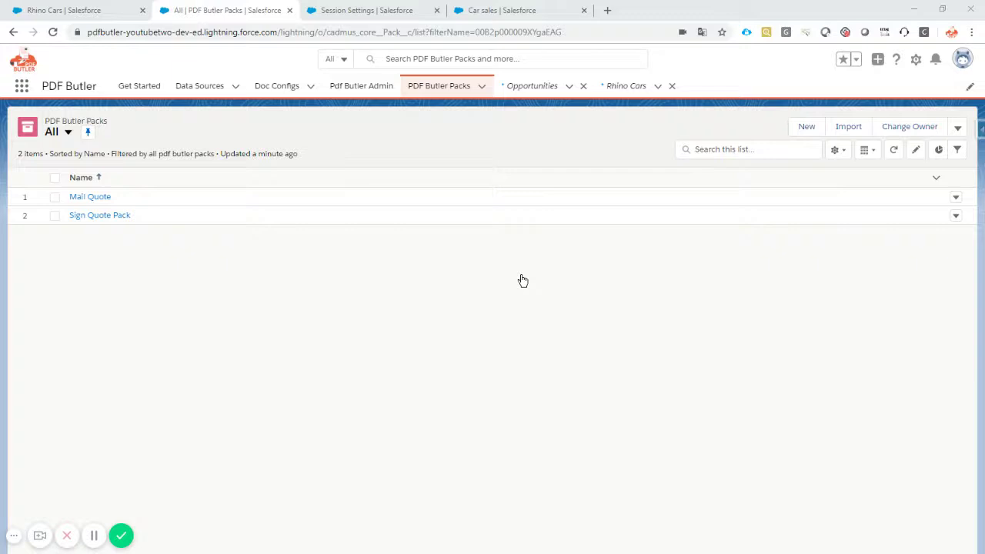
Review the actionables and pack DocConfigs of the existing Mail Quote pack, and return to the pack list
left_click(106, 198)
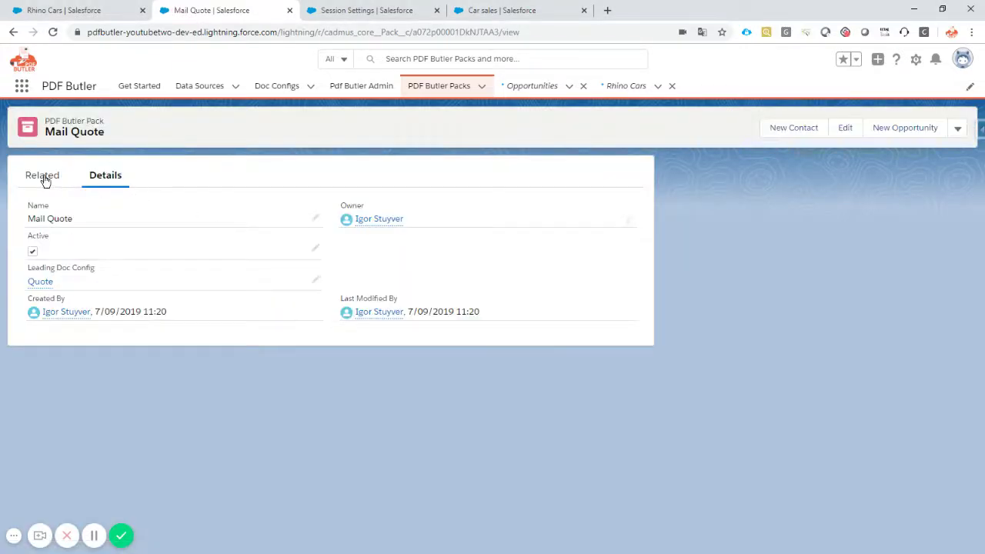
left_click(43, 176)
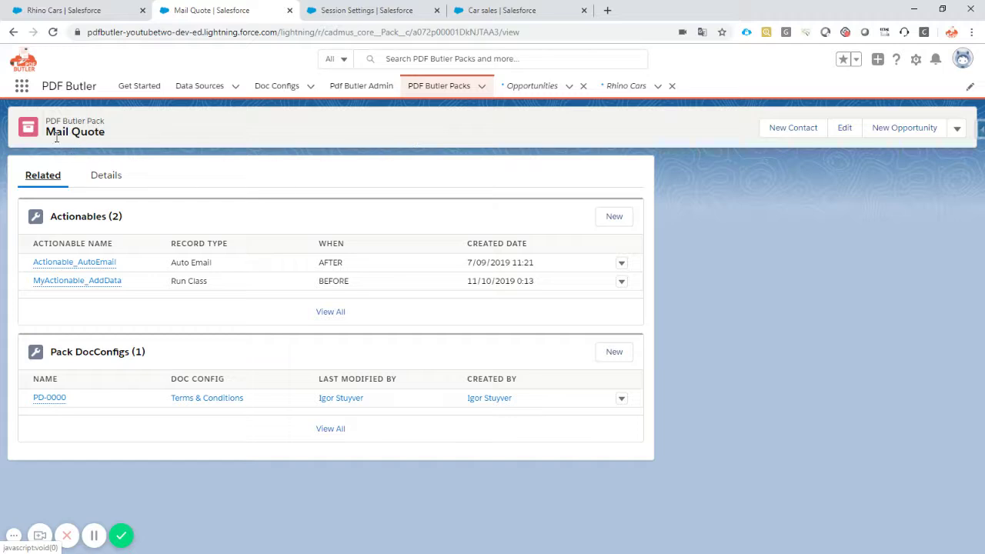
left_click(441, 87)
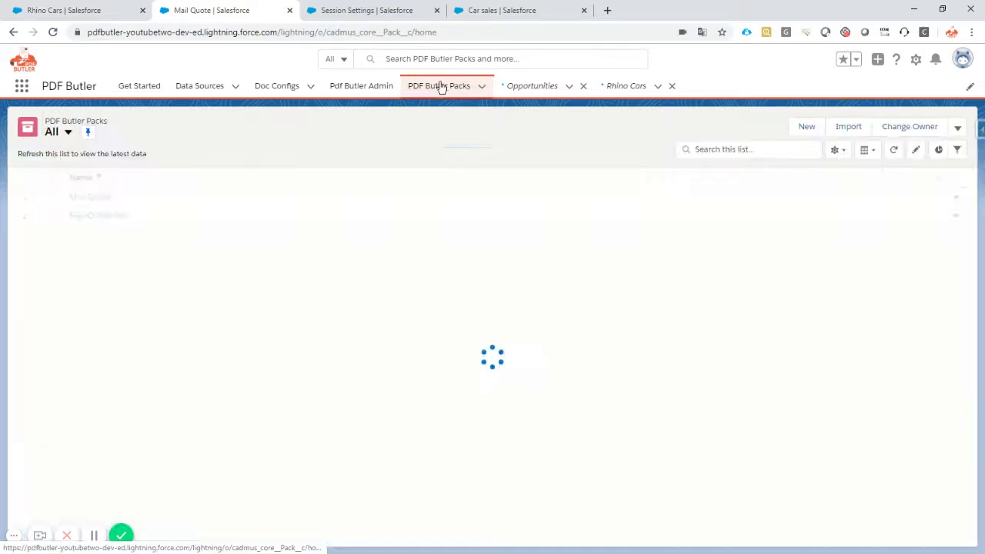
Create an active PDF Butler Pack named "2 DocConfig Pack" with Quote as its leading Doc Config
left_click(807, 127)
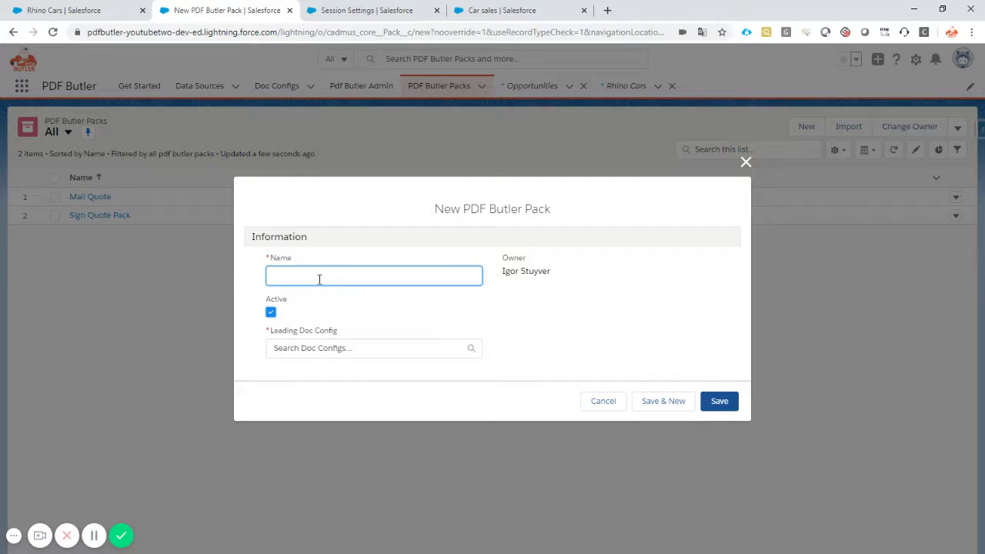
type("2 DocConfigPack")
left_click(315, 348)
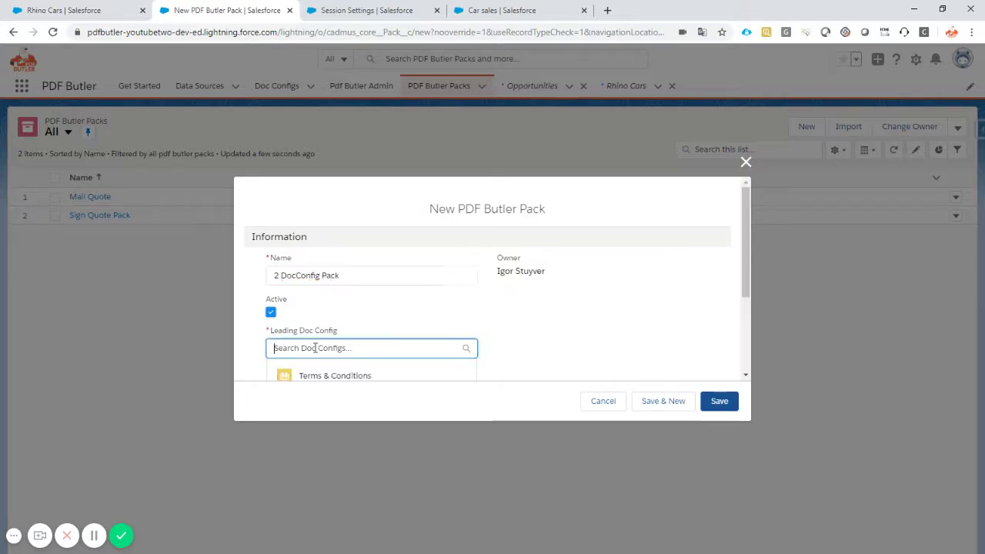
scroll(316, 348, "down", 1)
scroll(365, 352, "down", 1)
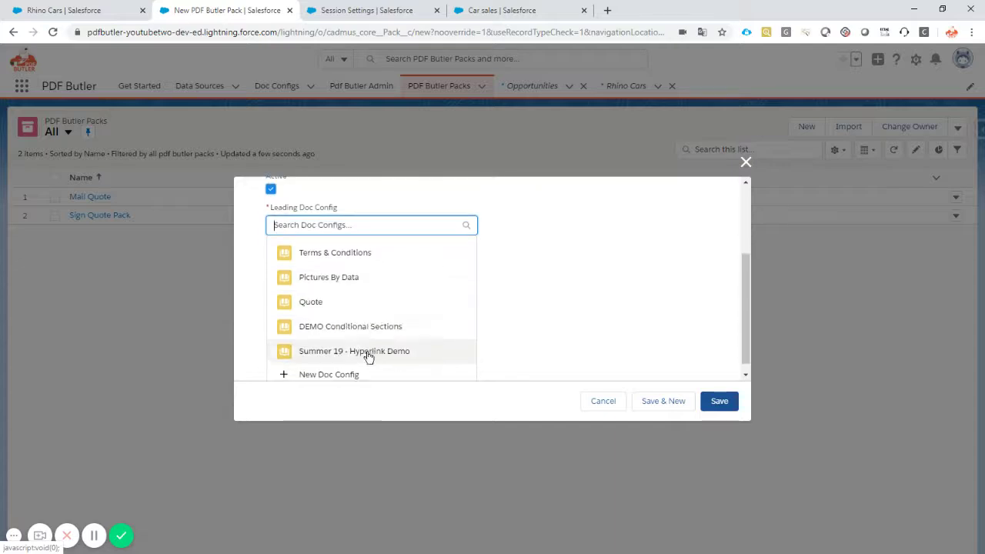
left_click(341, 308)
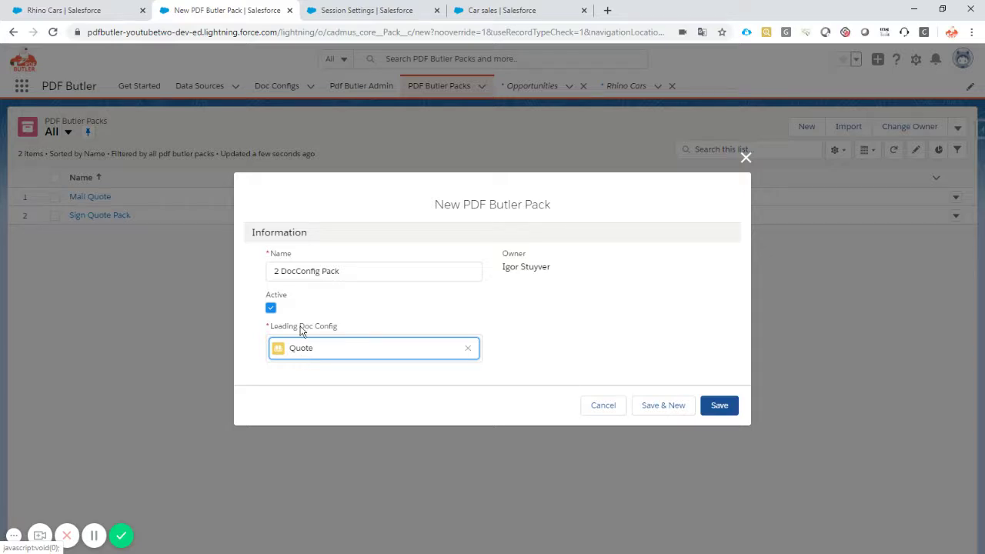
left_click(720, 408)
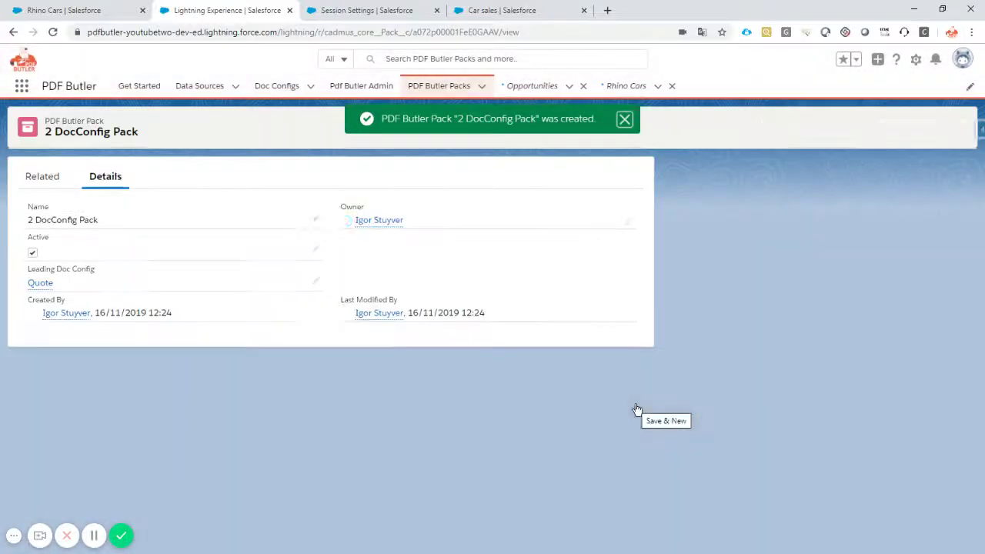
Check the delivery option of the pack's leading Quote Doc Config and return to the pack
left_click(42, 282)
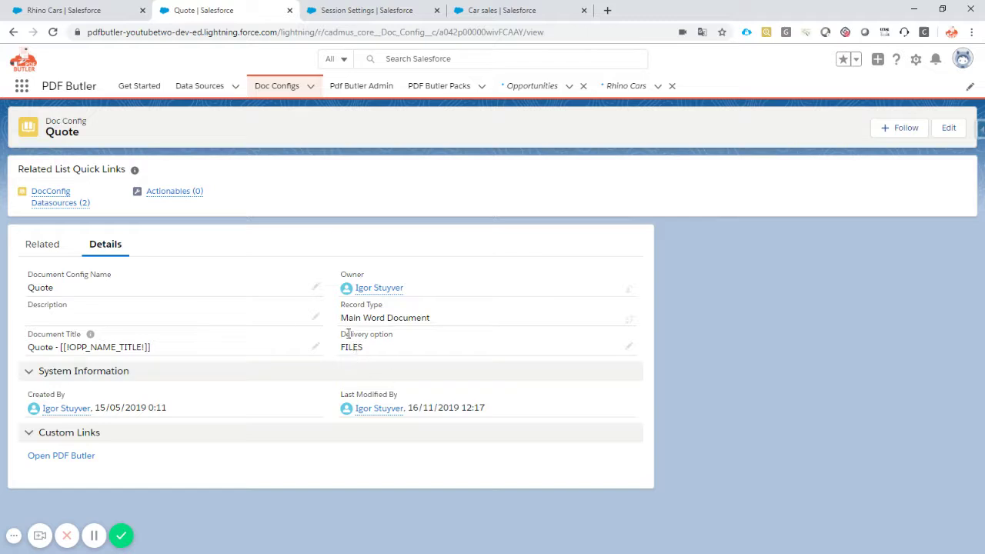
left_click_drag(348, 333, 375, 357)
left_click(13, 33)
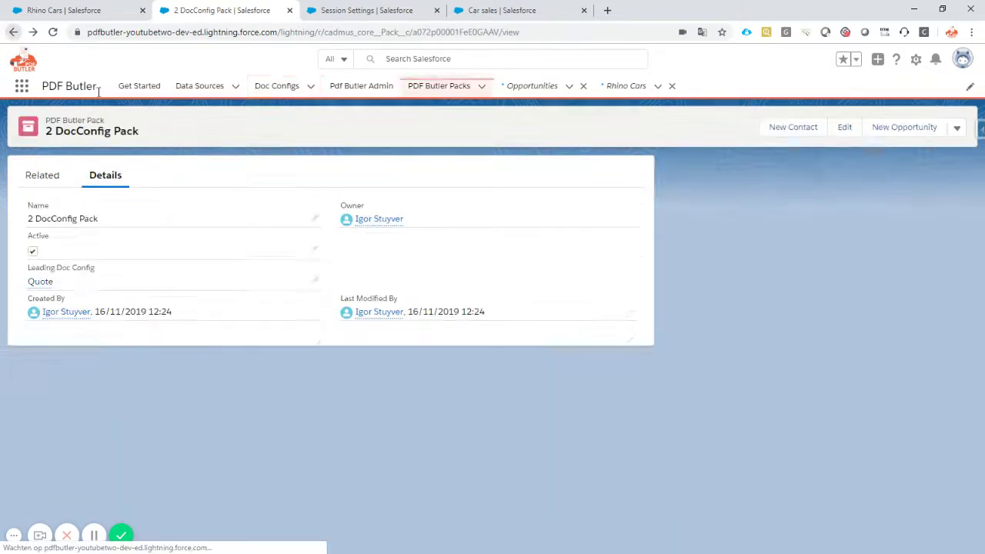
Add a Pack DocConfig for Terms & Conditions with order 1 to the 2 DocConfig Pack
left_click(39, 184)
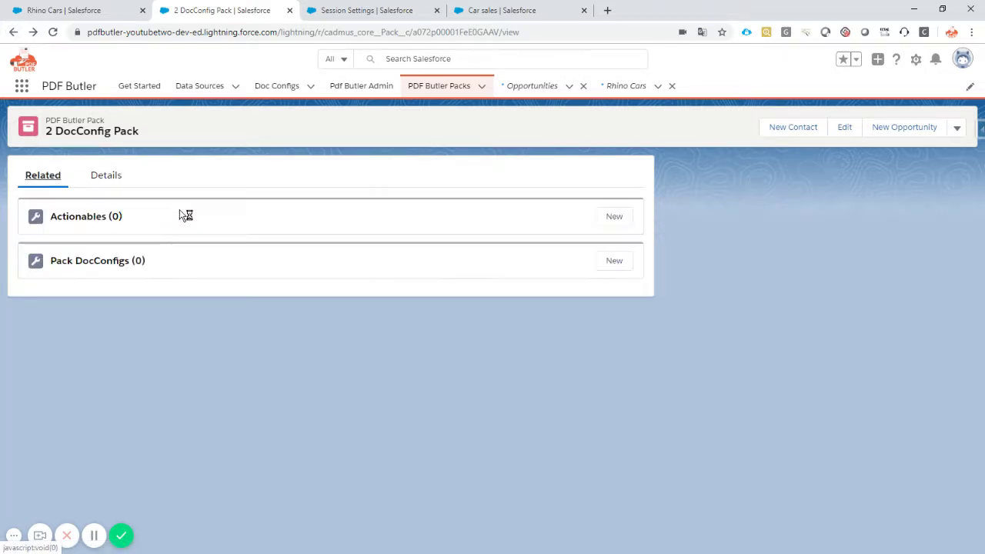
left_click(616, 262)
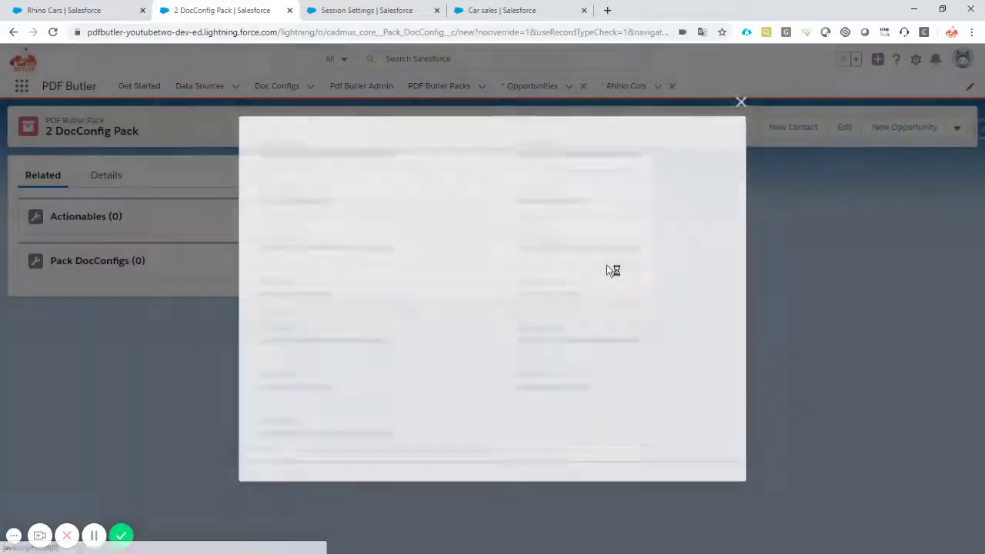
left_click(366, 279)
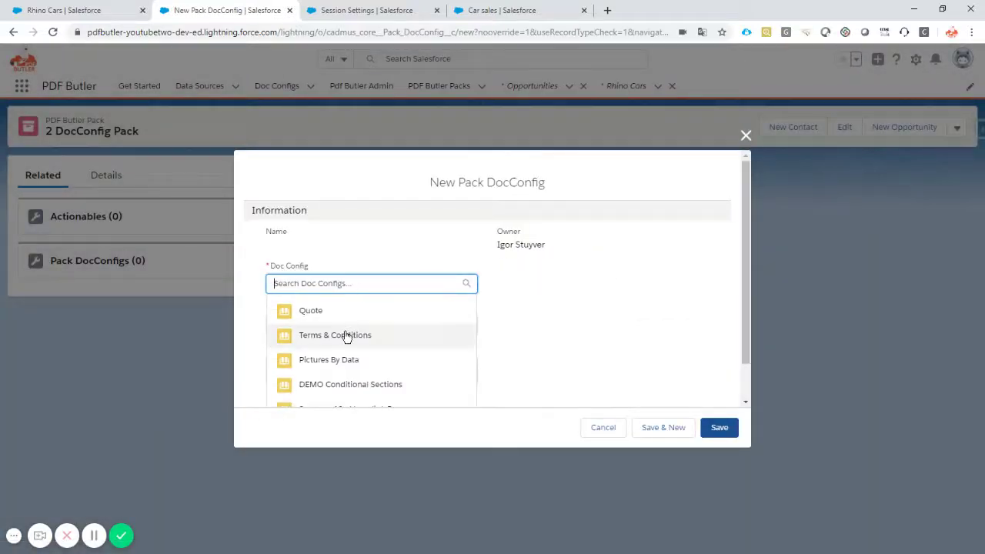
scroll(375, 334, "down", 1)
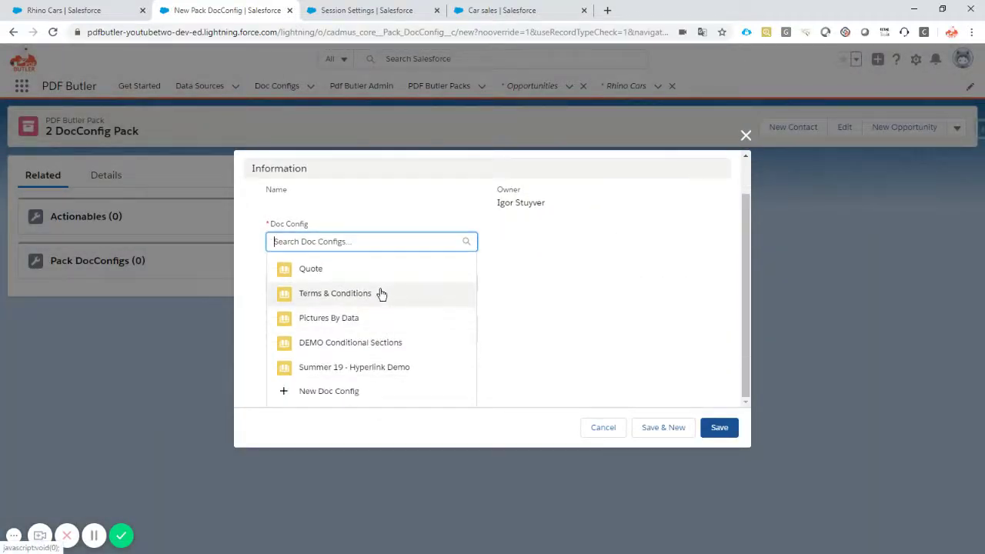
left_click(381, 293)
left_click(312, 331)
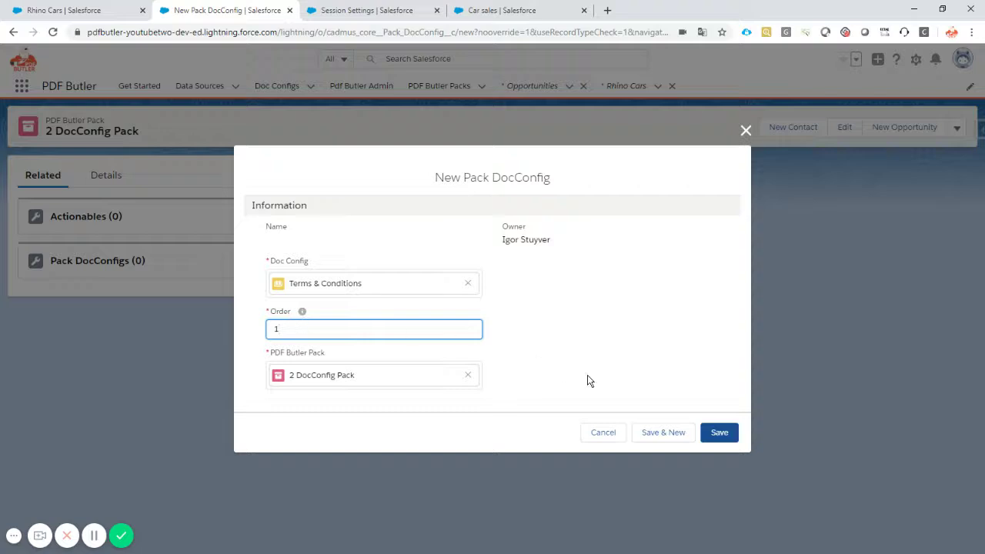
left_click(718, 433)
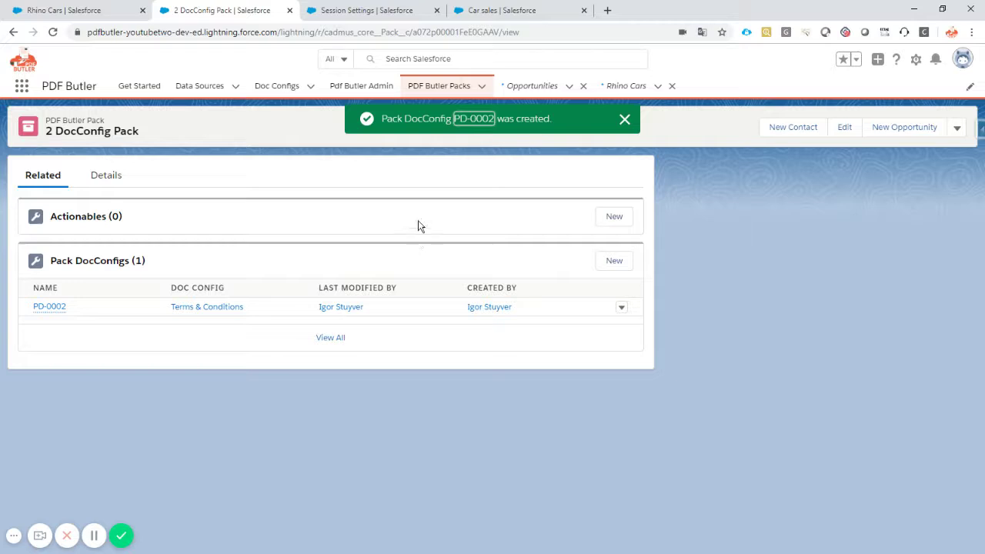
Review the pack's leading Doc Config and its list of additional Pack DocConfigs
left_click(107, 176)
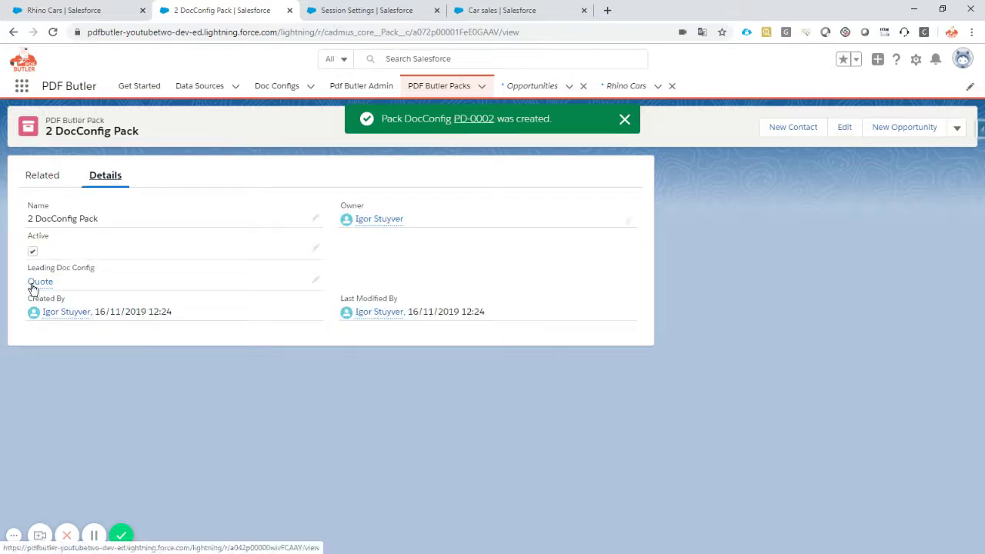
left_click(34, 176)
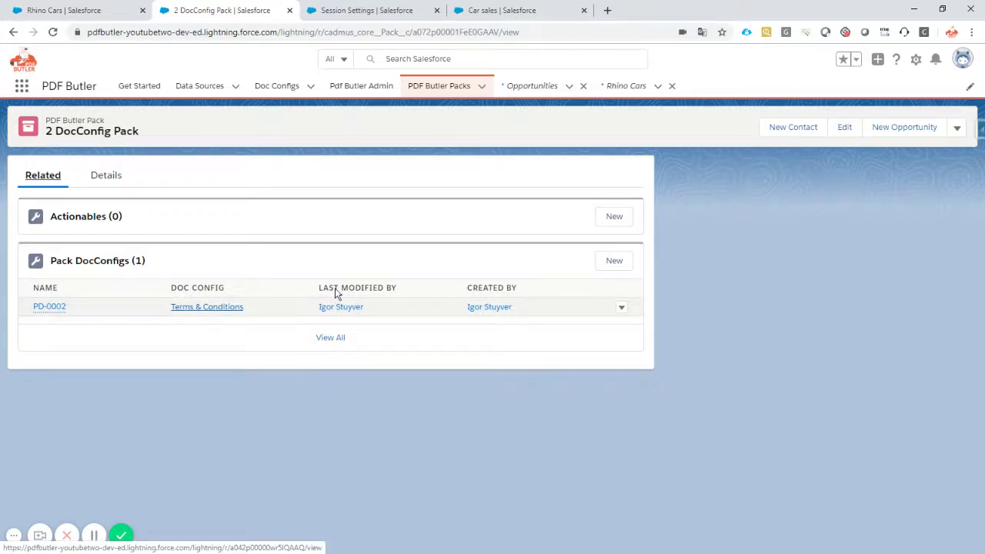
Edit the record page of the Rhino Cars opportunity and delete the existing PDF Butler Document Selection component from the Activity section
left_click(530, 88)
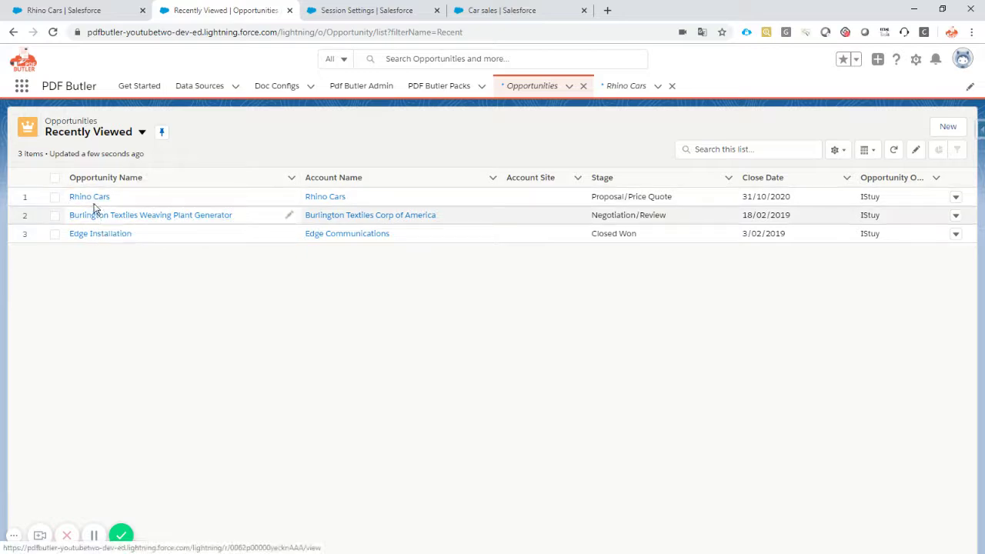
left_click(91, 198)
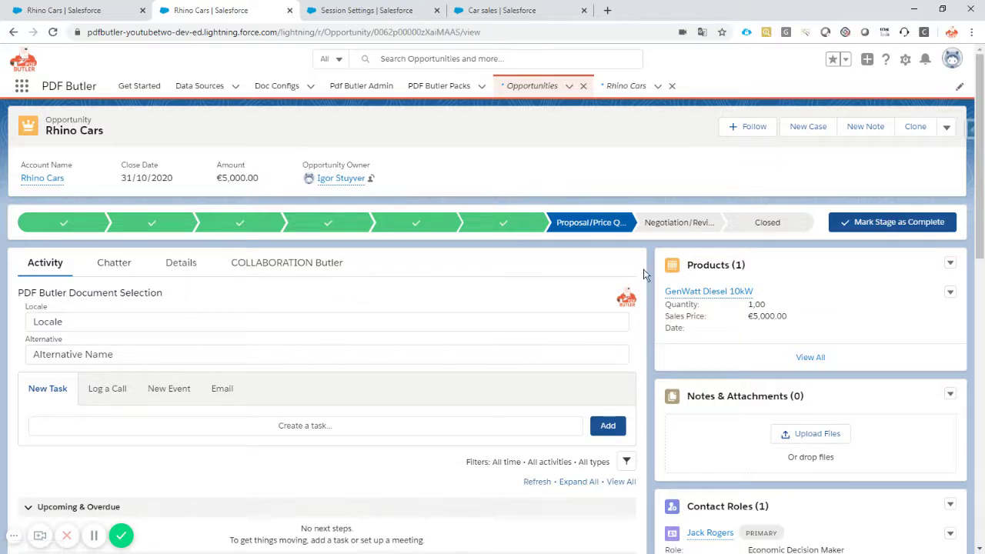
left_click(907, 65)
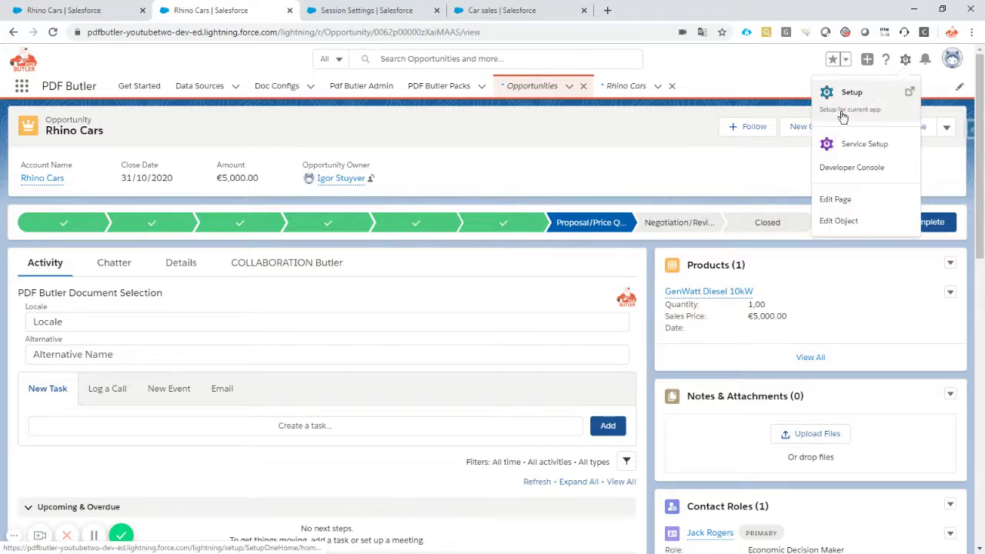
left_click(820, 198)
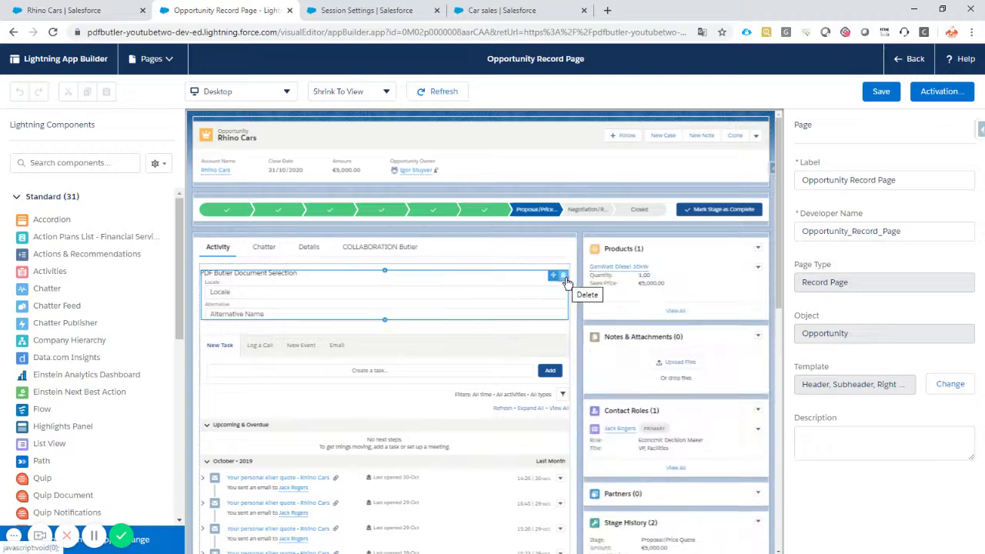
left_click(563, 277)
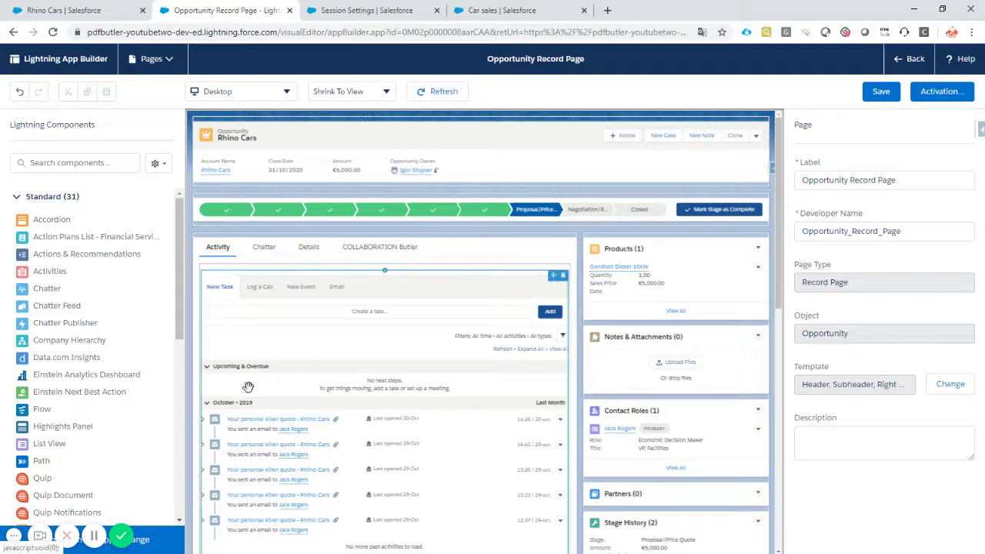
Place a PDF Butler DocConfigs component above Products, with the locale requirement and alternatives disabled
scroll(132, 429, "down", 5)
scroll(132, 425, "down", 2)
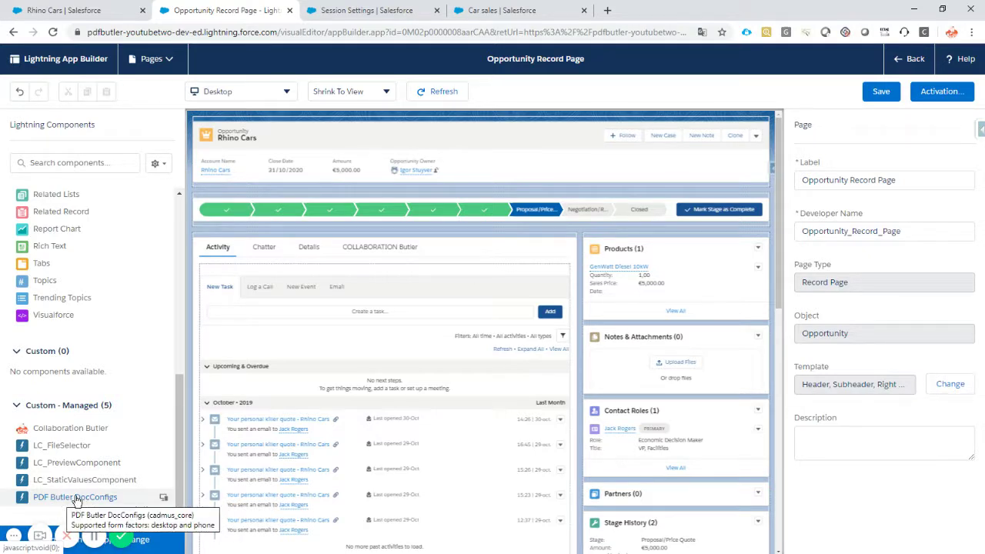
left_click_drag(79, 501, 608, 245)
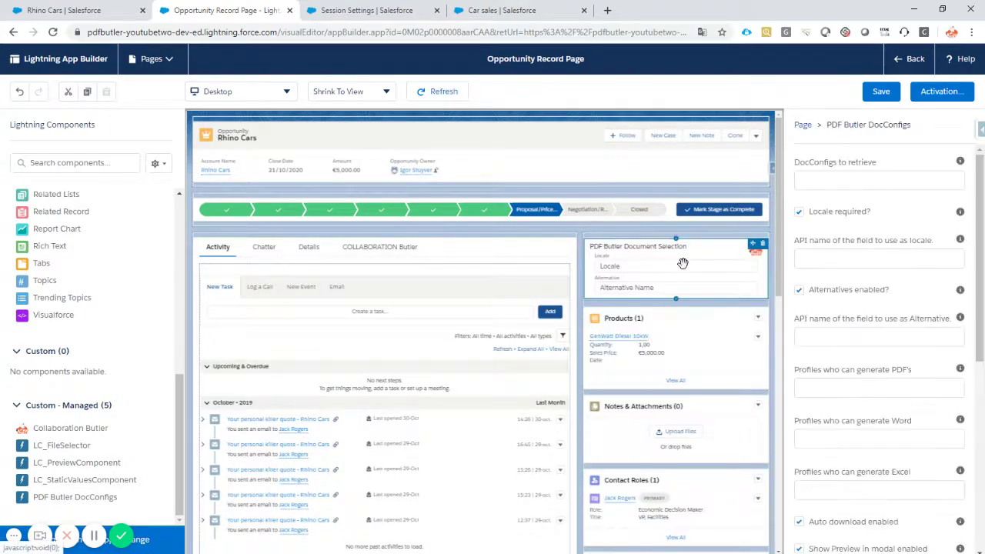
left_click(799, 213)
left_click(801, 293)
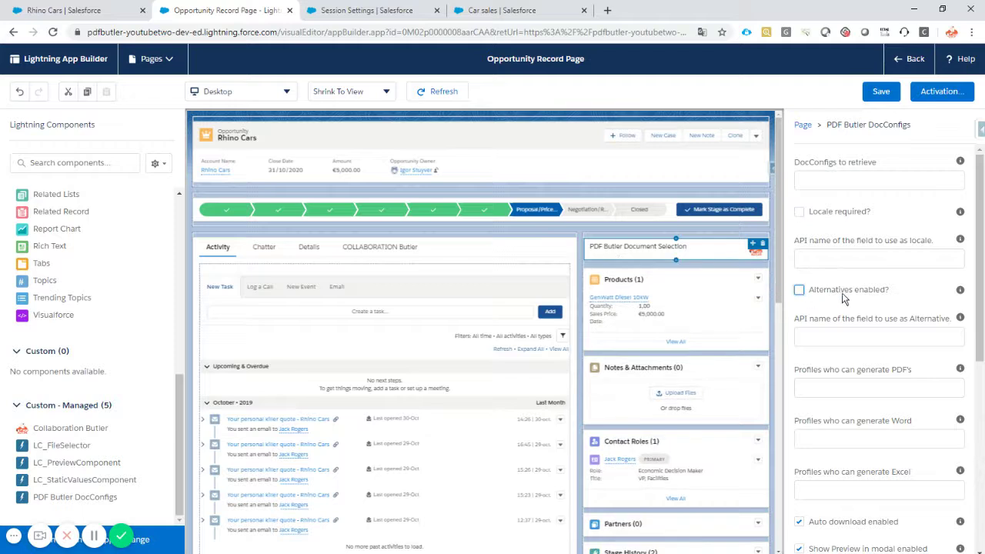
Copy the record ID of the 2 DocConfig Pack and enter it as the component's Pack Id
scroll(841, 254, "down", 5)
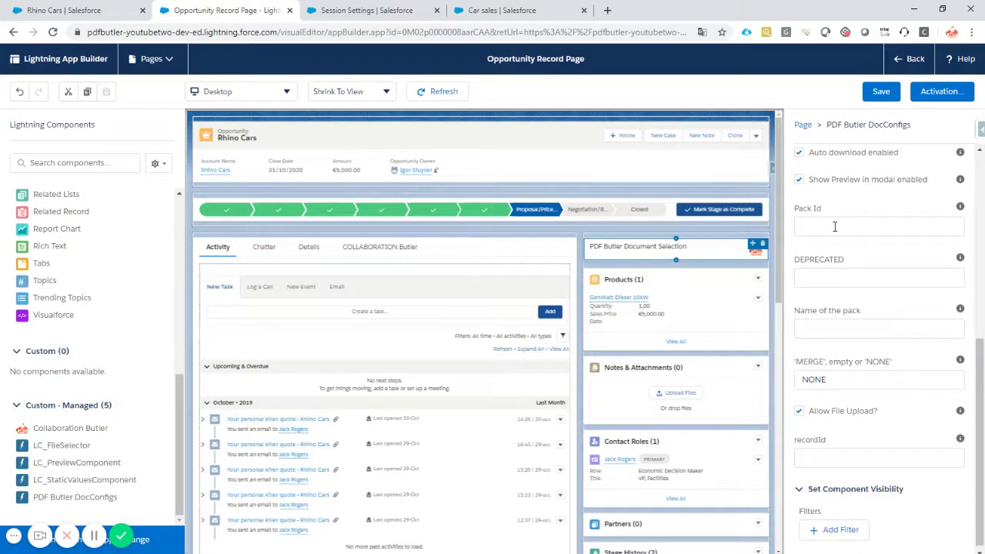
left_click(834, 226)
left_click(85, 11)
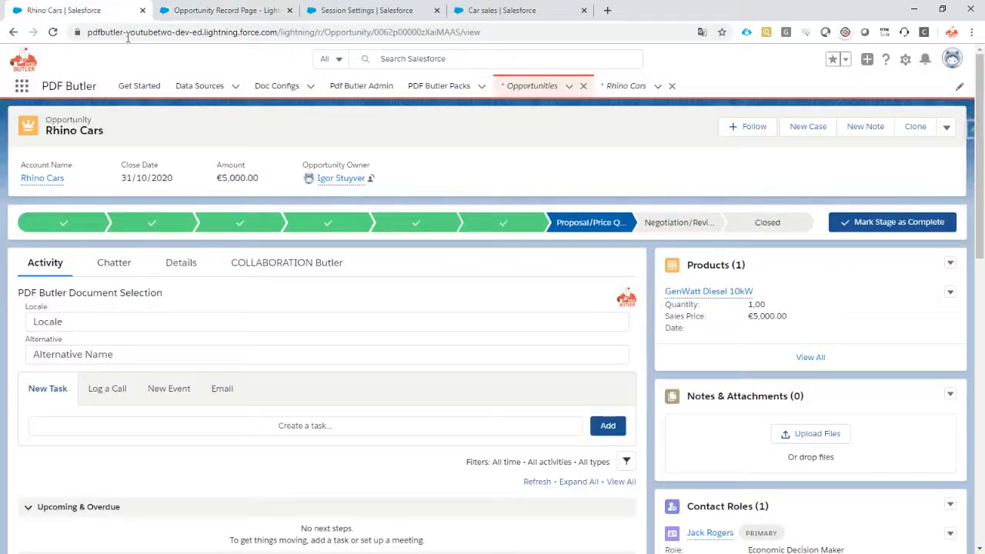
left_click(440, 88)
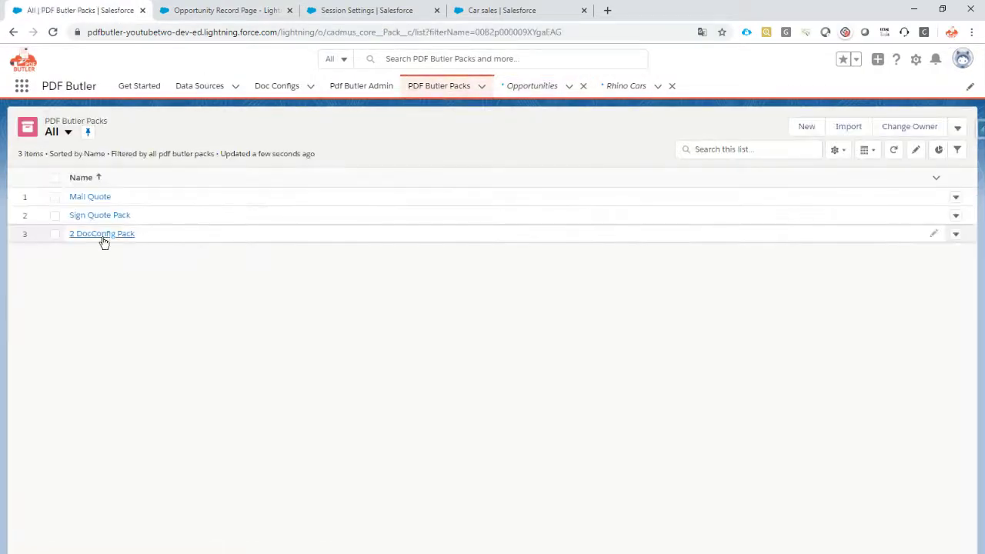
left_click(102, 235)
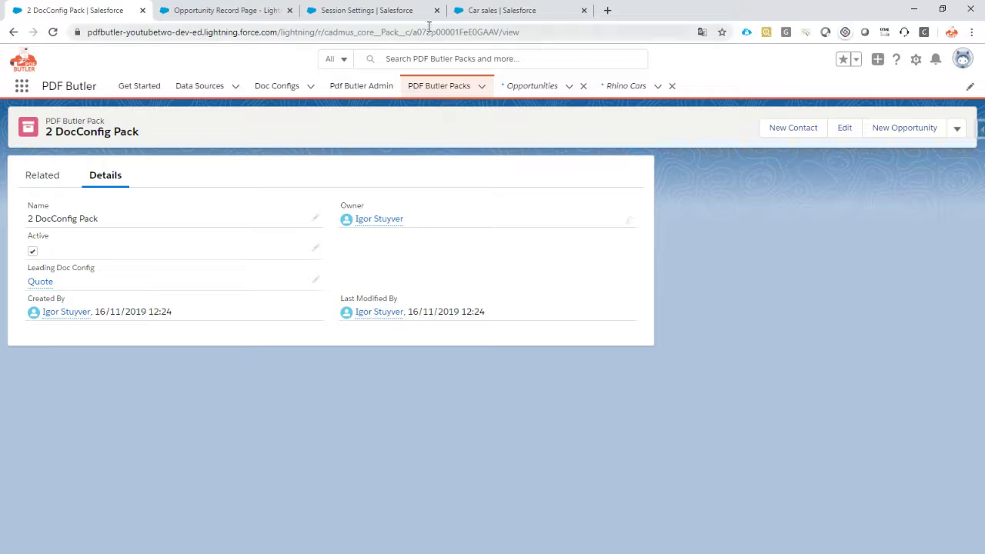
left_click(451, 30)
double_click(459, 34)
key("ctrl+c")
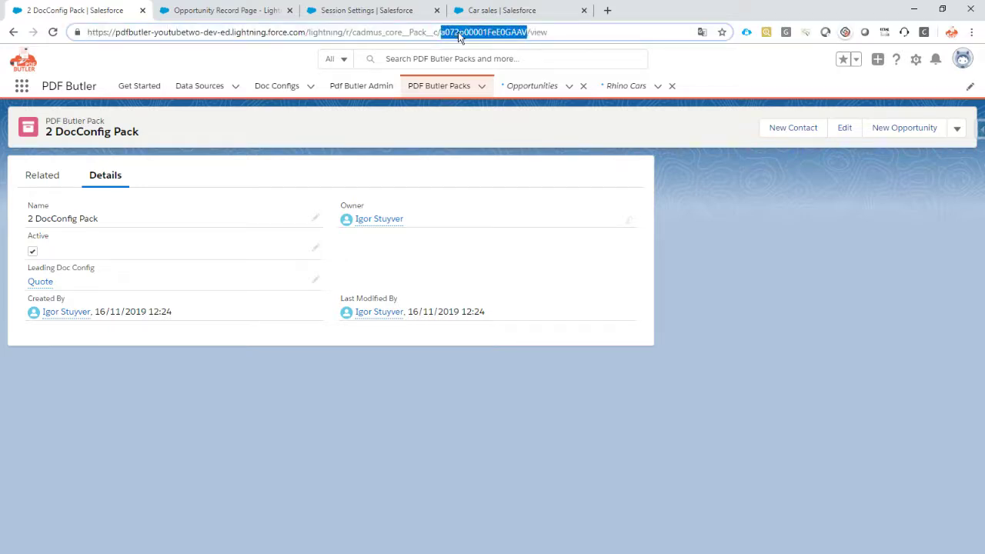
left_click(219, 11)
key("ctrl+v")
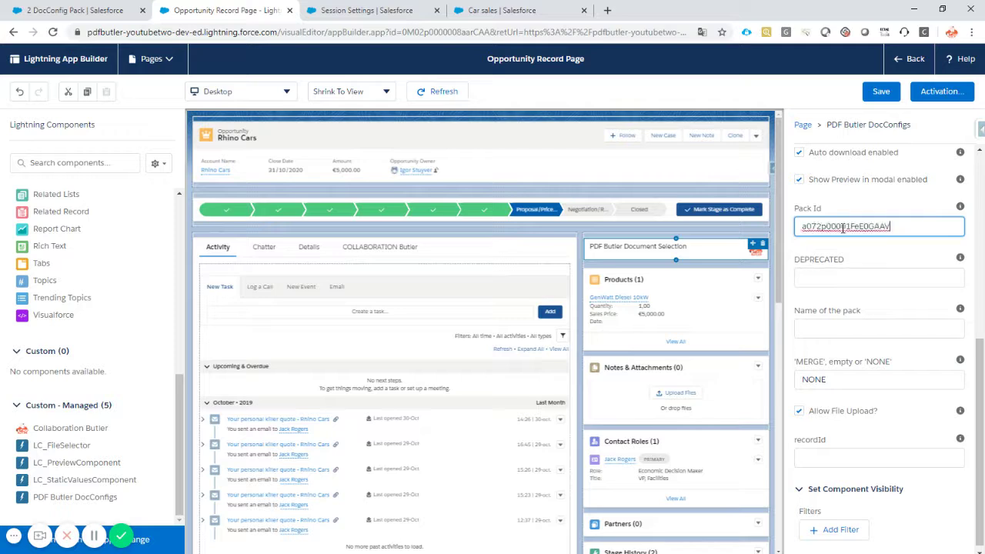
Set the component's pack name to "2 DocConfigs" and disallow file upload
left_click(826, 327)
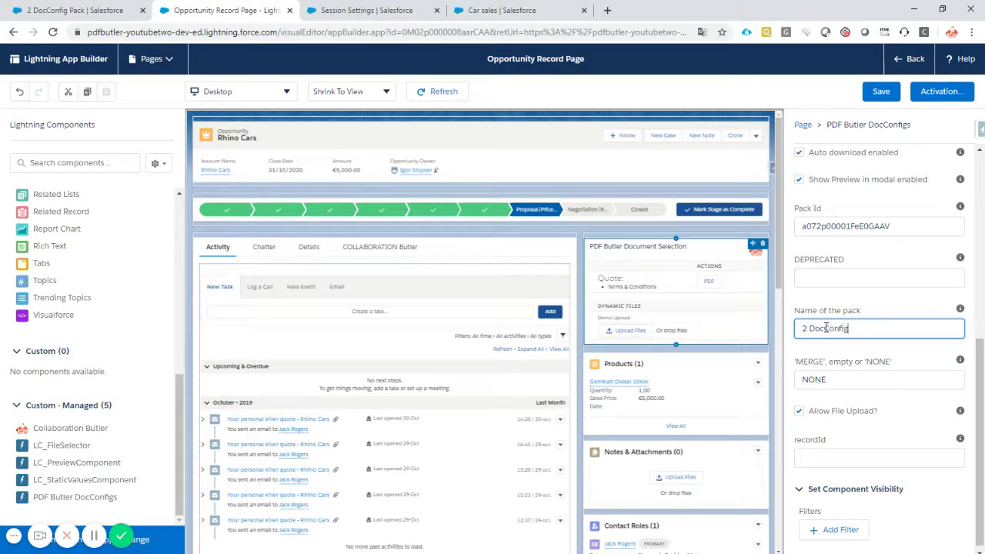
left_click(838, 380)
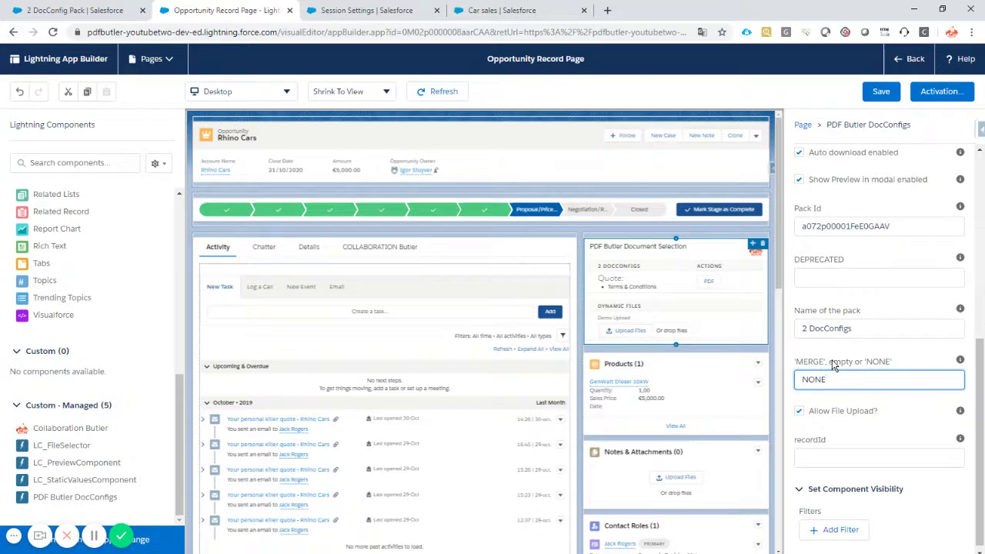
left_click(800, 412)
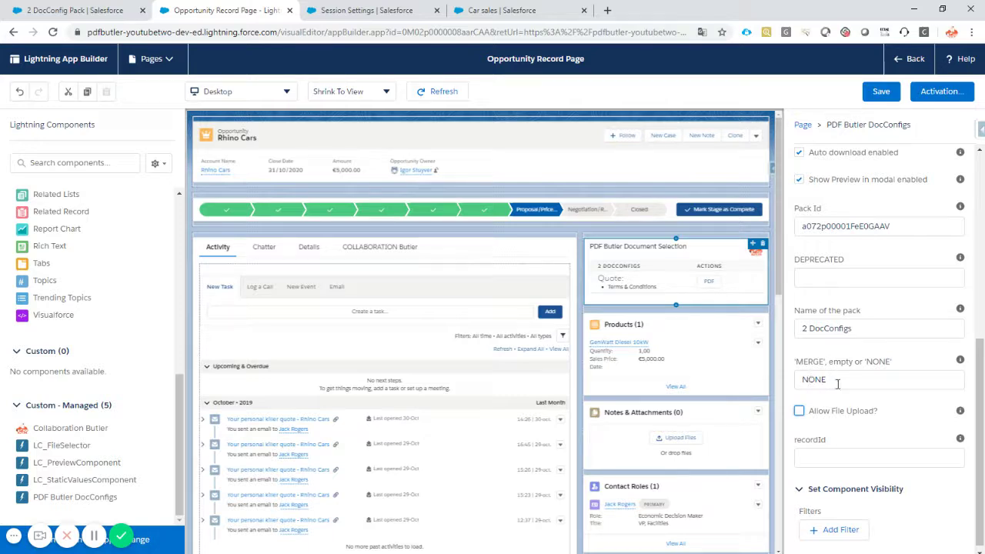
Disable auto download and the preview in modal for the PDF Butler DocConfigs component
scroll(839, 382, "up", 2)
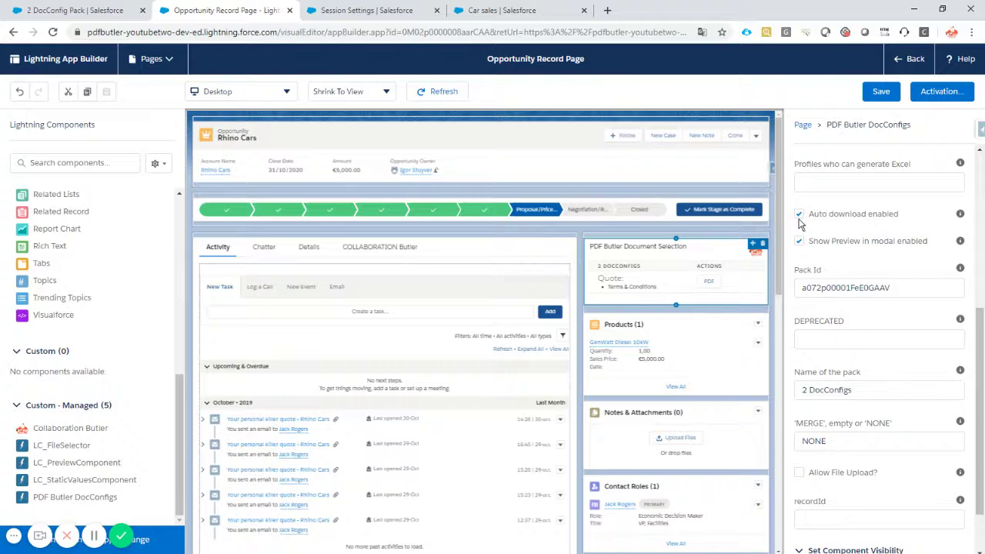
left_click(799, 216)
left_click(800, 241)
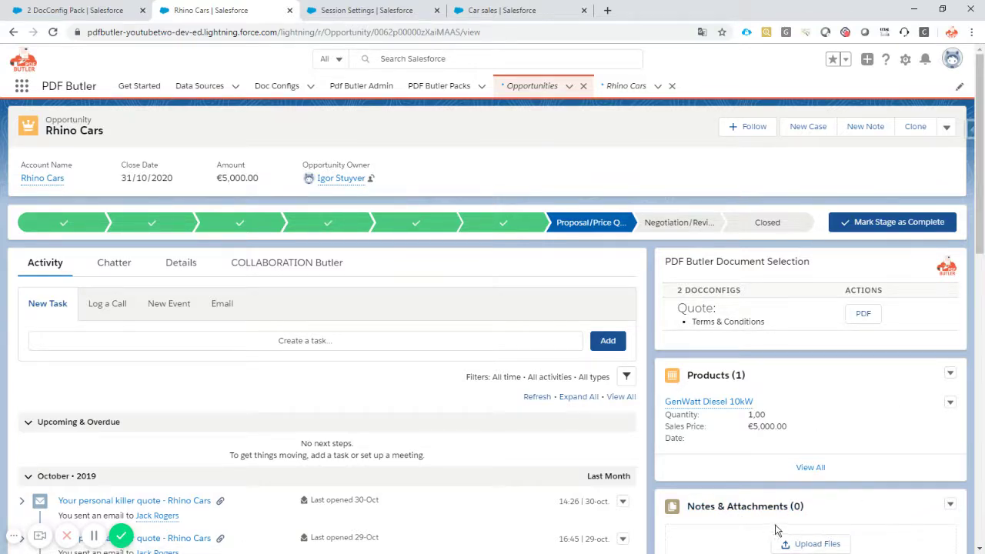
Generate the 2 DocConfigs pack as PDF from the Rhino Cars opportunity and check its Notes & Attachments
left_click(860, 317)
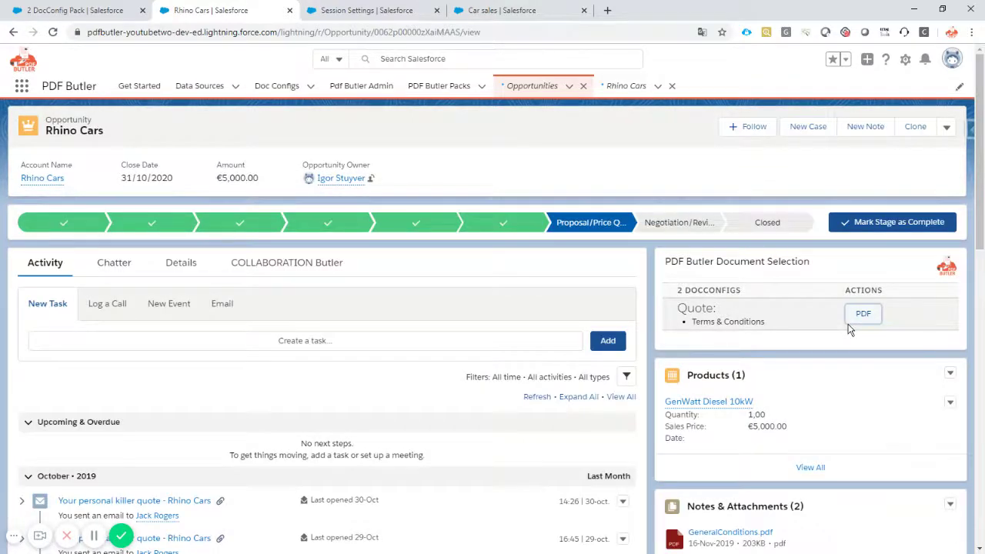
scroll(706, 312, "down", 2)
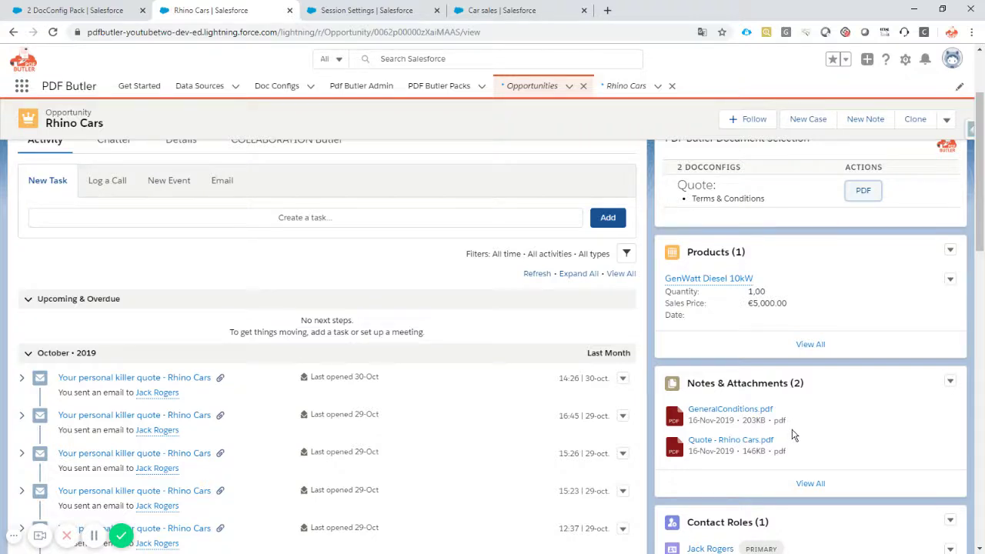
scroll(798, 331, "up", 2)
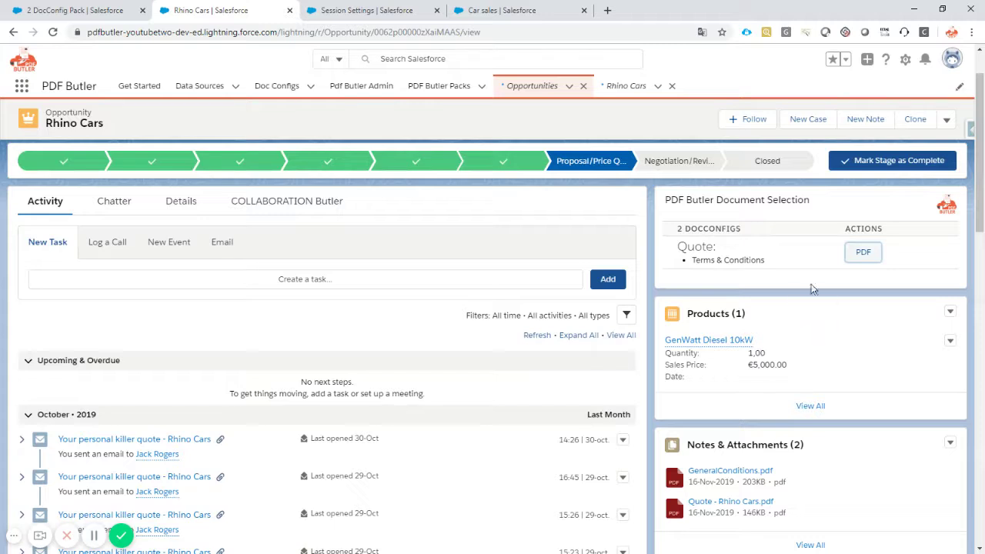
Open the opportunity record page for editing again and select the PDF Butler DocConfigs component above Products
left_click(905, 60)
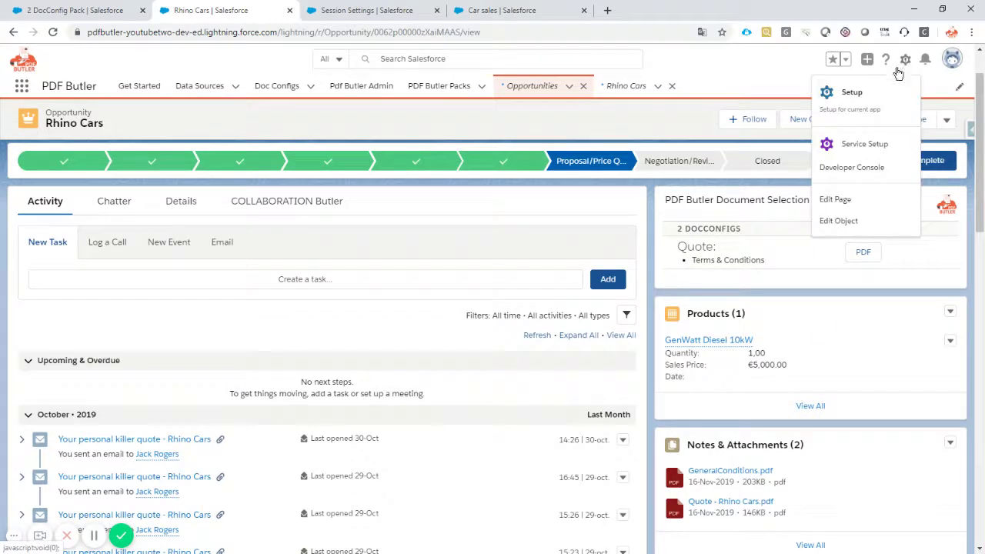
left_click(848, 202)
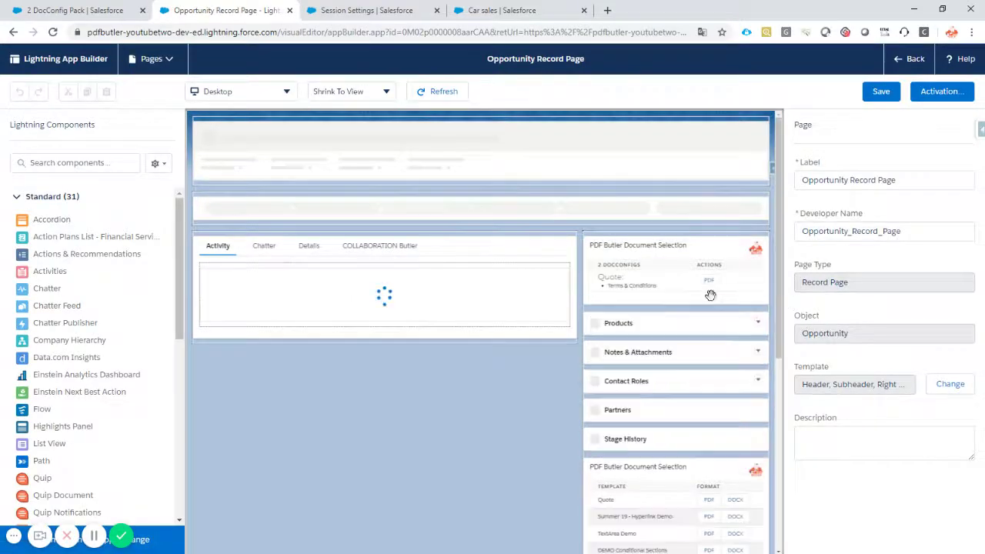
left_click(682, 273)
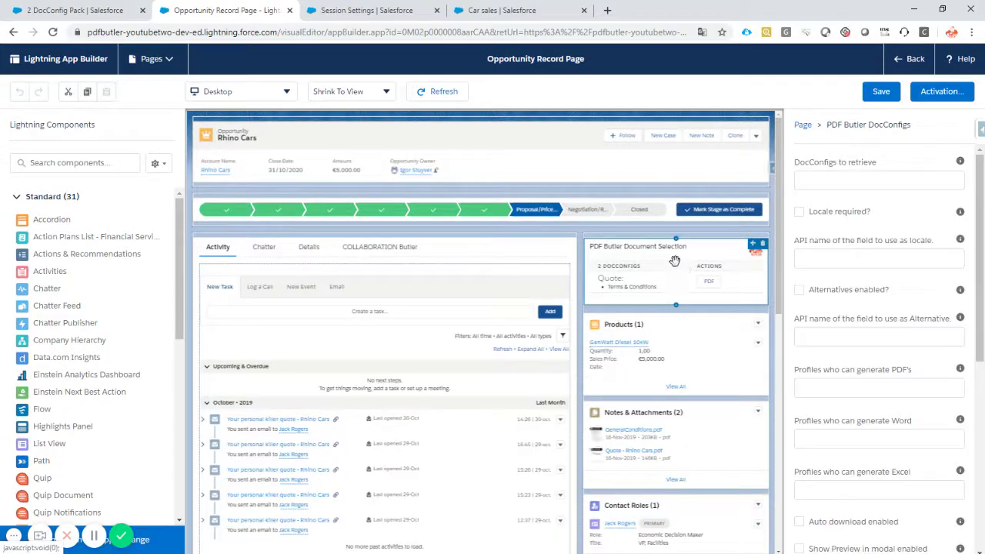
Set the component's merge option to "MERGE", save the page and return to the Rhino Cars opportunity
scroll(836, 279, "down", 3)
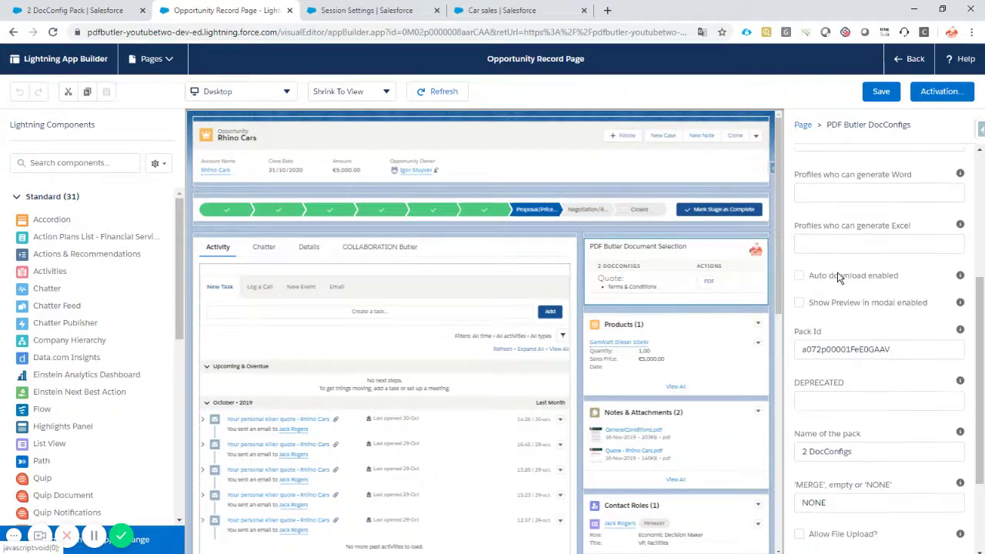
scroll(839, 279, "down", 2)
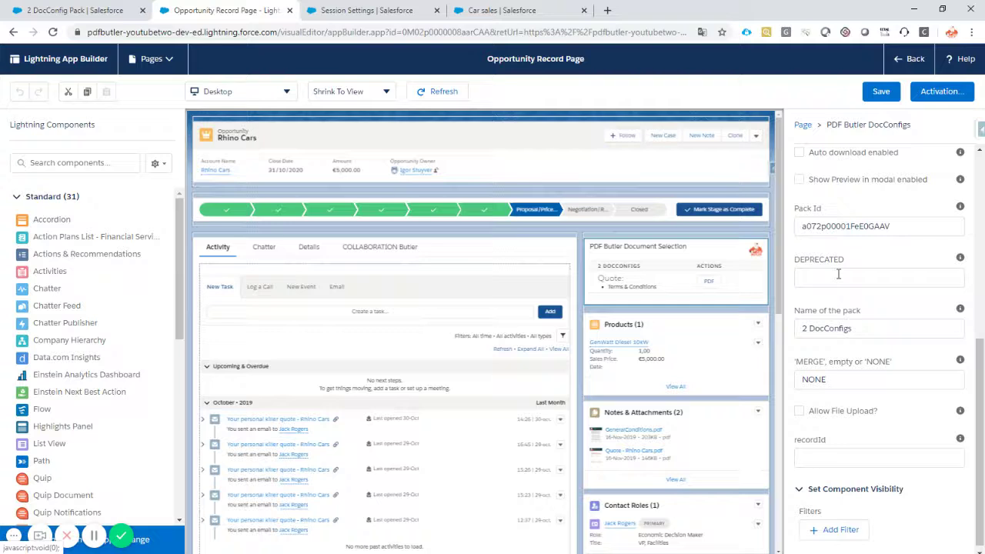
scroll(839, 274, "down", 1)
double_click(848, 371)
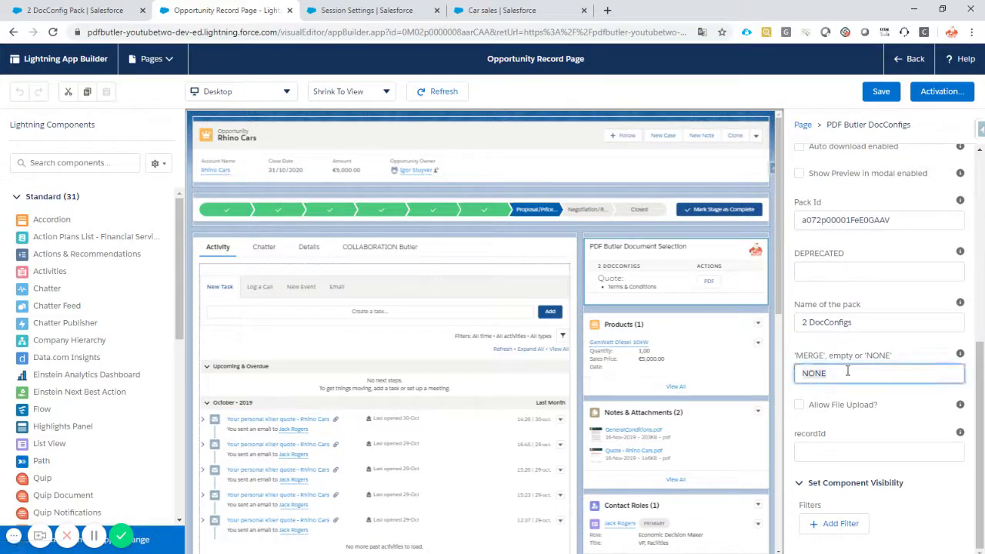
type("Merge")
double_click(847, 374)
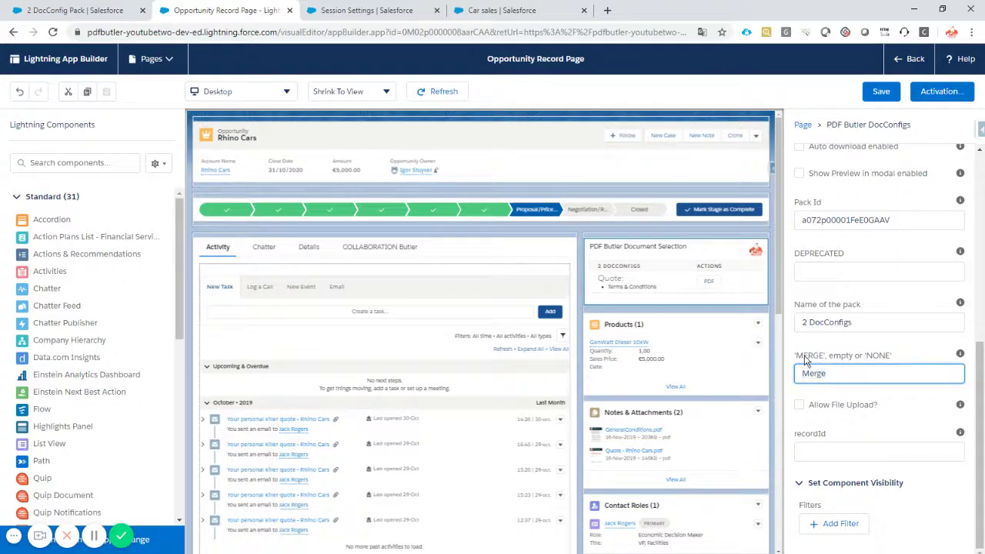
left_click(822, 374)
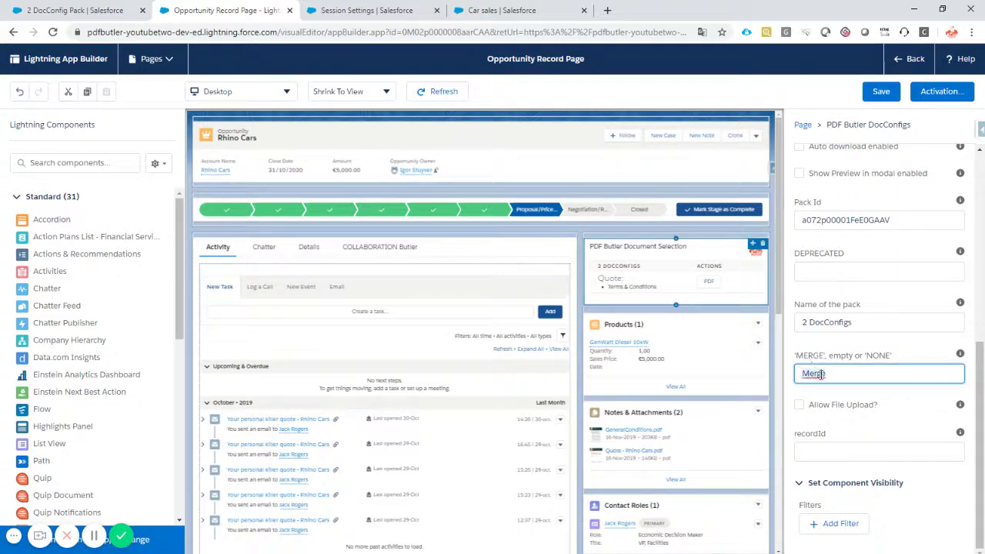
key("BackSpace")
key("BackSpace")
key("BackSpace")
key("BackSpace")
left_click(896, 91)
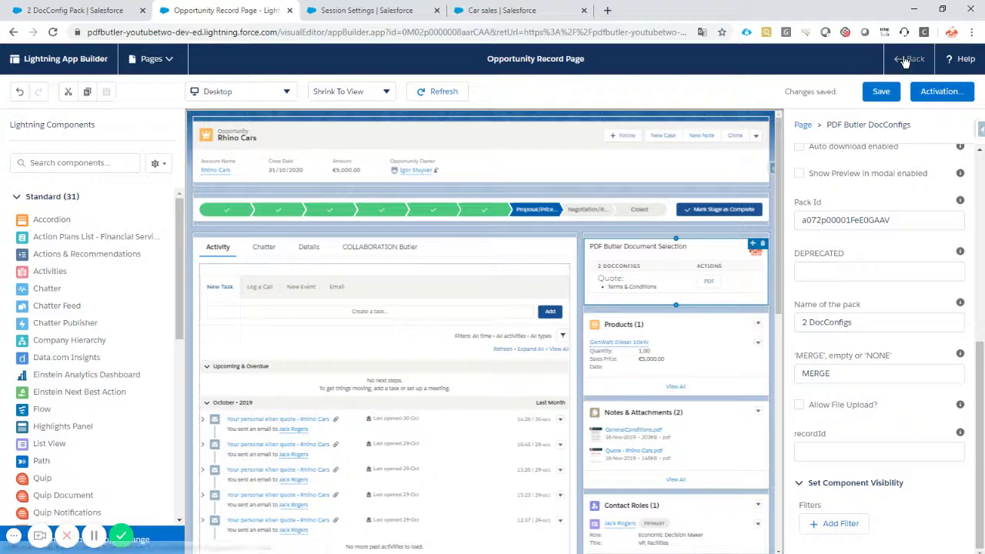
left_click(898, 61)
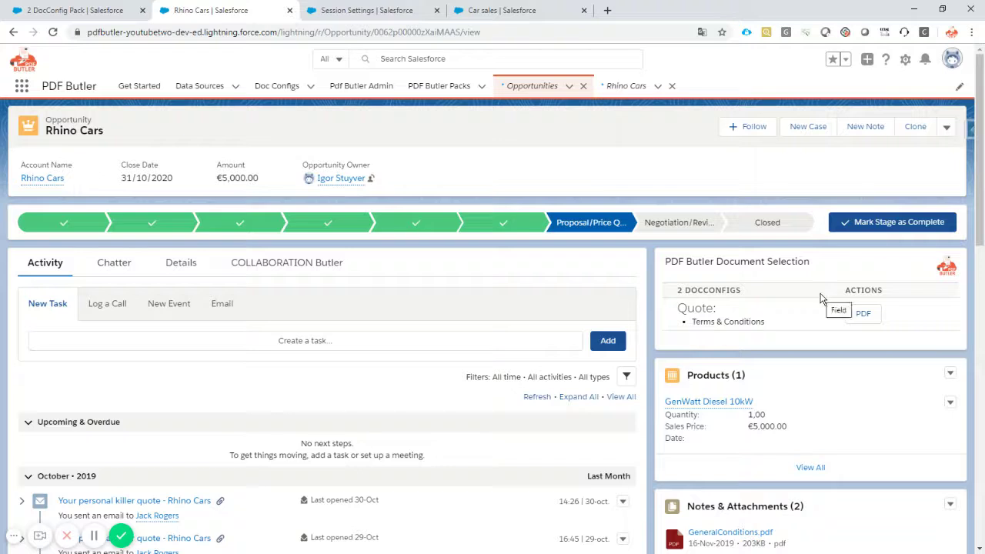
Generate the Quote and Terms & Conditions pack as a merged PDF on the opportunity
scroll(821, 299, "down", 1)
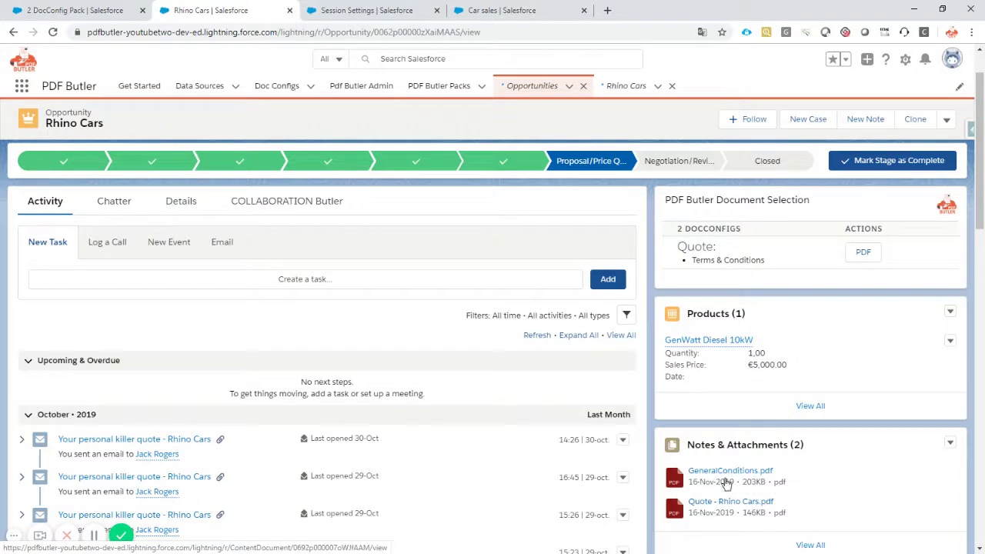
left_click(866, 254)
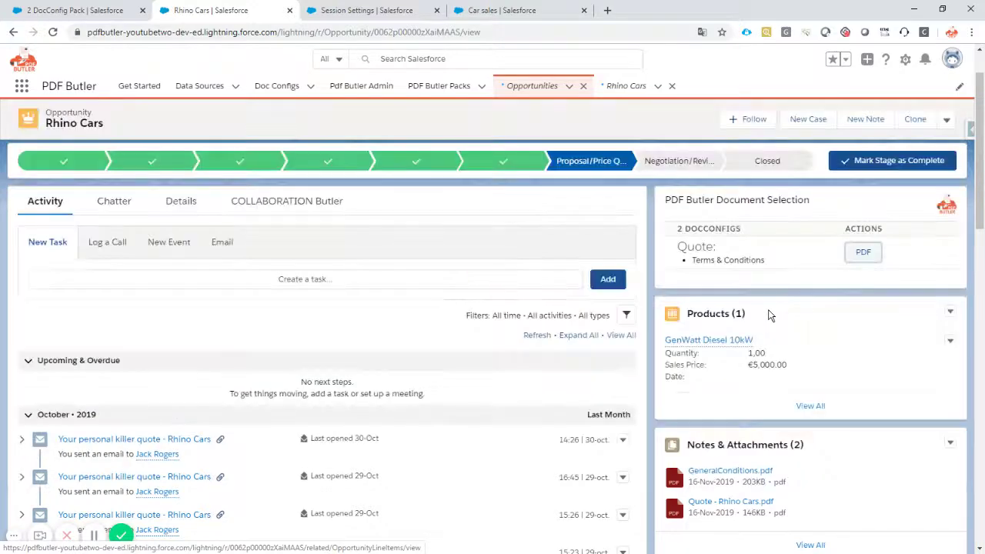
scroll(773, 393, "down", 1)
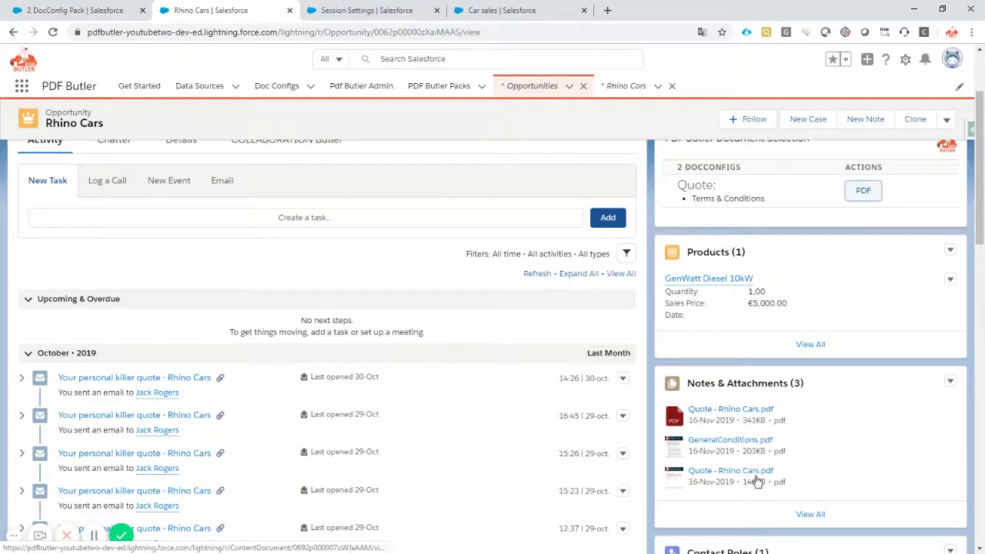
Preview the newest Quote - Rhino Cars.pdf attachment, examine its quote and terms pages, and close it
left_click(731, 410)
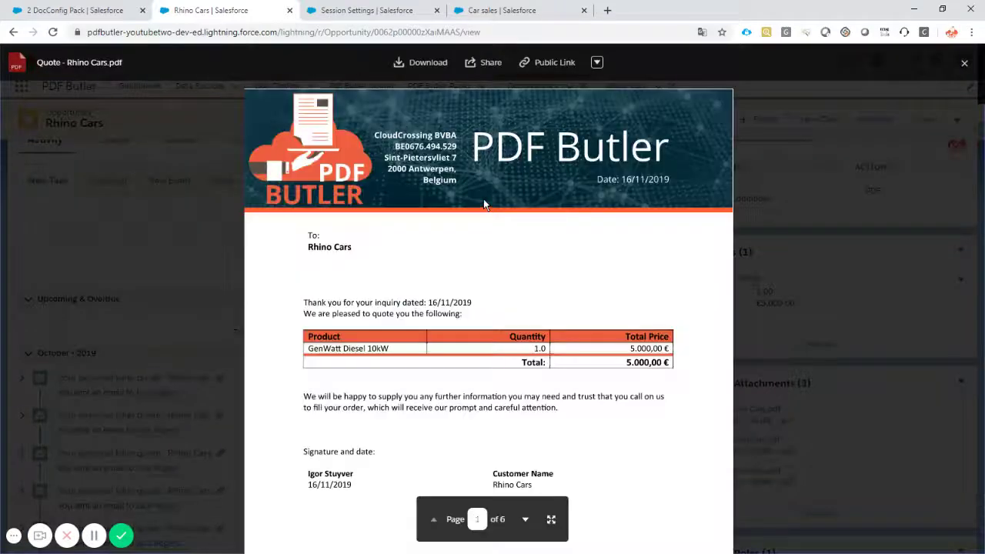
scroll(483, 202, "down", 10)
scroll(494, 159, "down", 6)
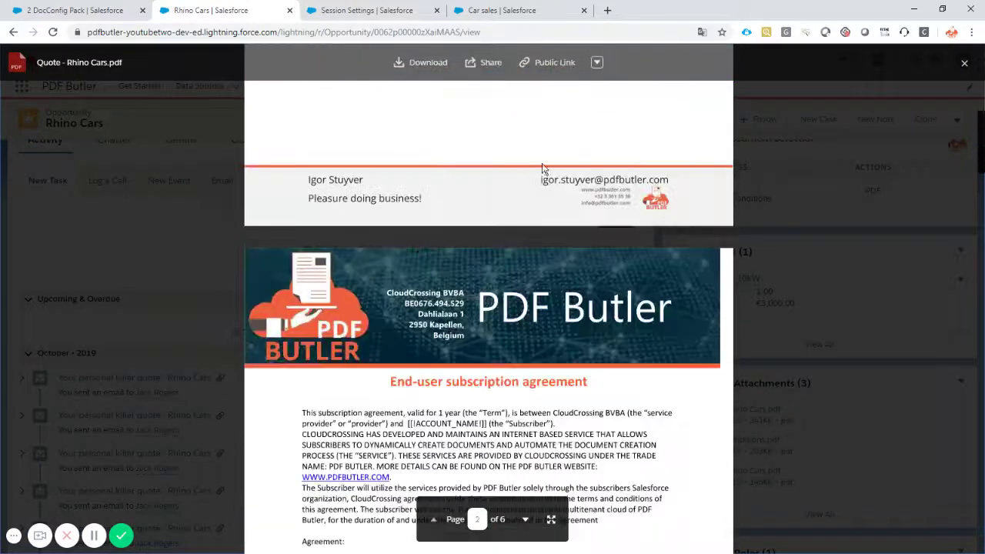
scroll(428, 190, "down", 10)
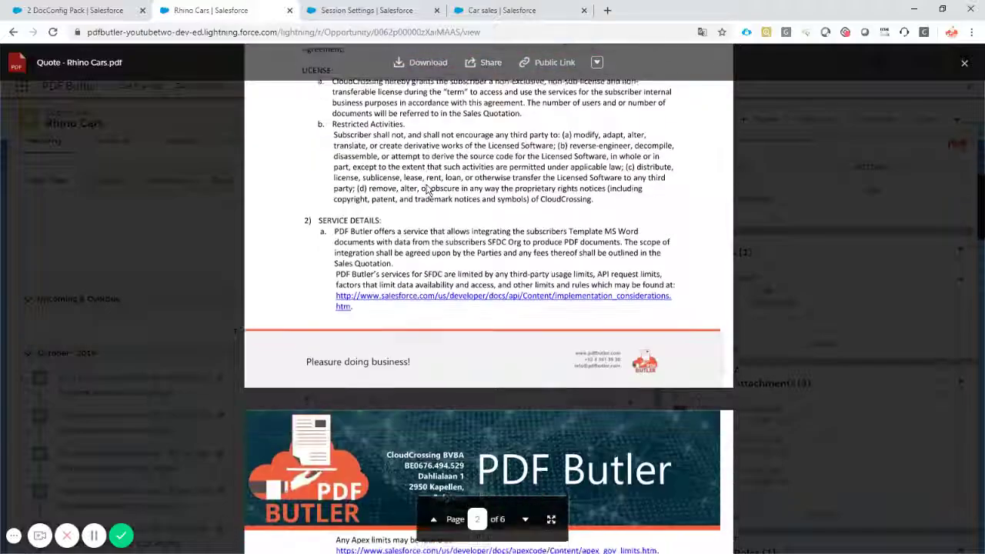
scroll(425, 189, "down", 6)
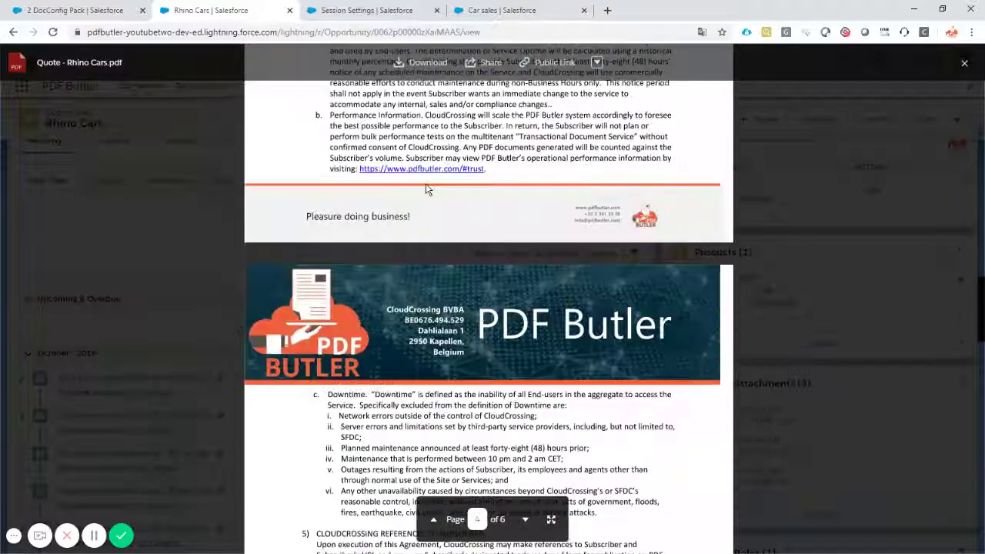
scroll(431, 154, "up", 5)
scroll(460, 188, "up", 3)
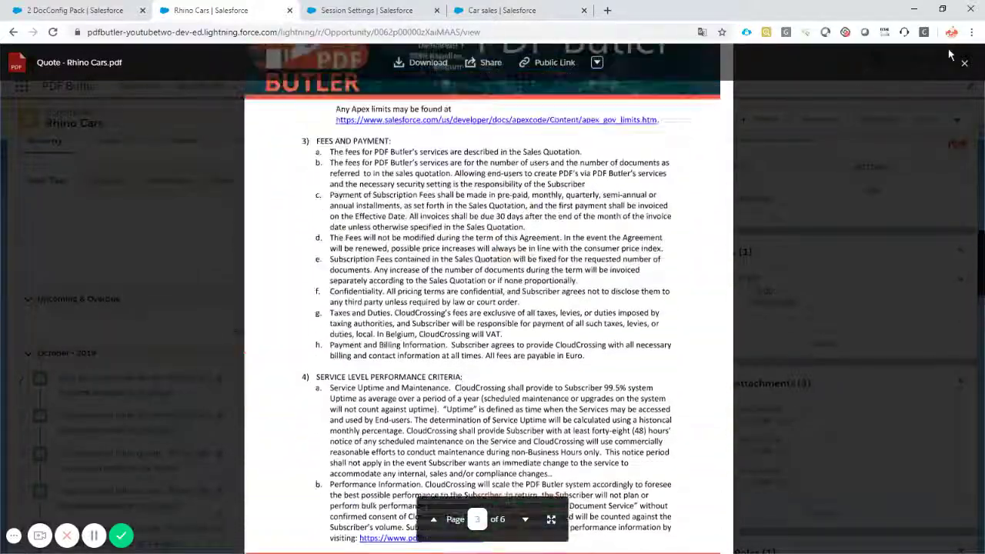
left_click(964, 63)
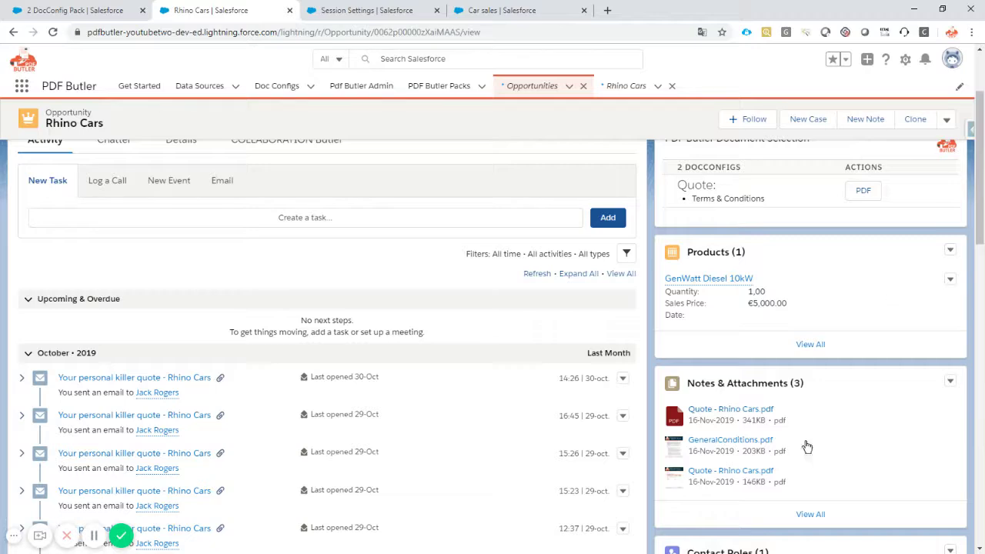
Preview the separate GeneralConditions.pdf and older Quote - Rhino Cars.pdf attachments for comparison, closing each one
left_click(738, 442)
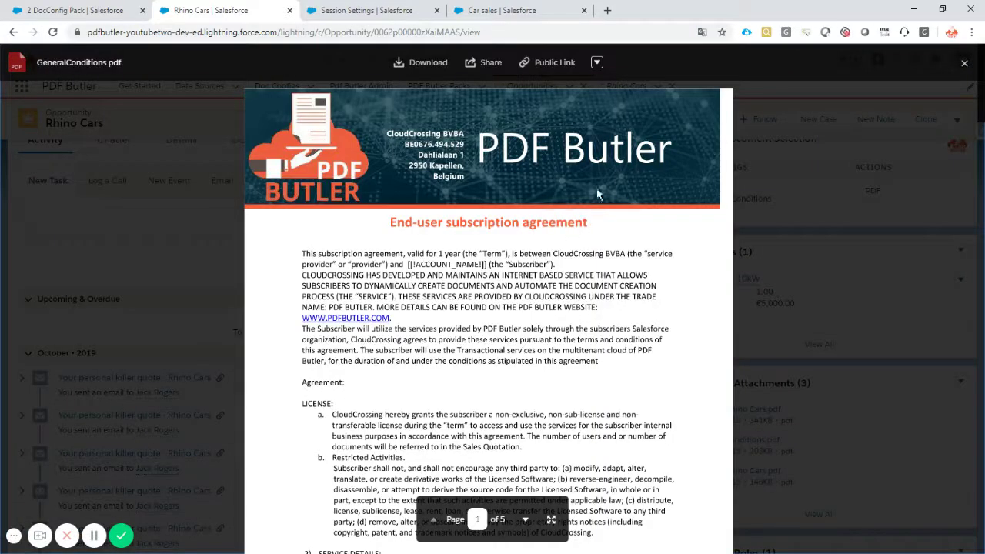
left_click(965, 63)
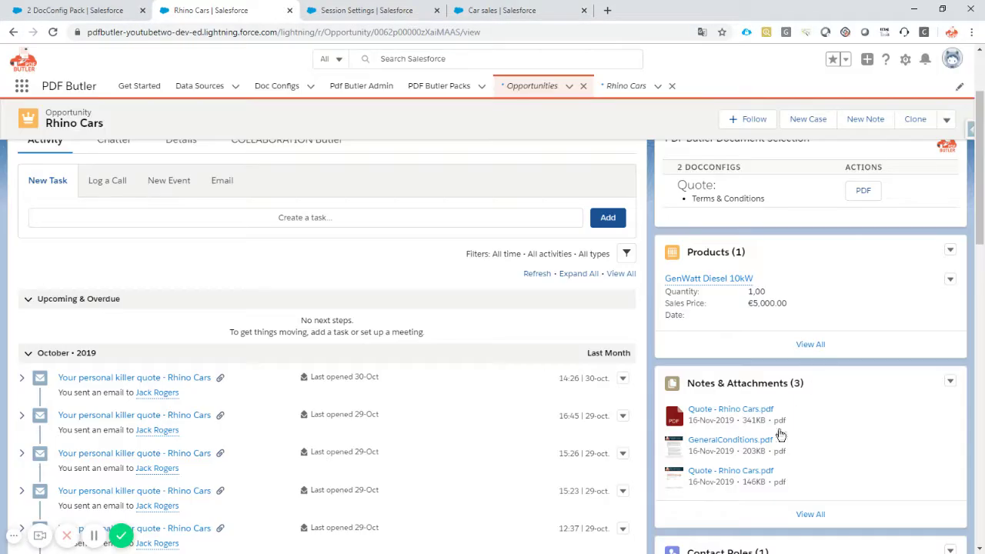
left_click(737, 471)
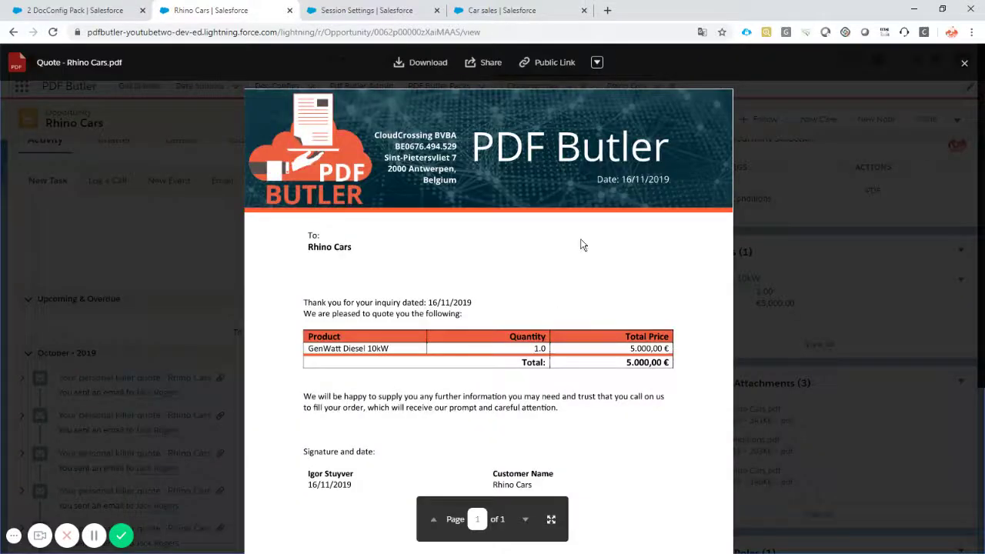
scroll(582, 245, "down", 2)
scroll(581, 245, "down", 1)
scroll(613, 242, "up", 4)
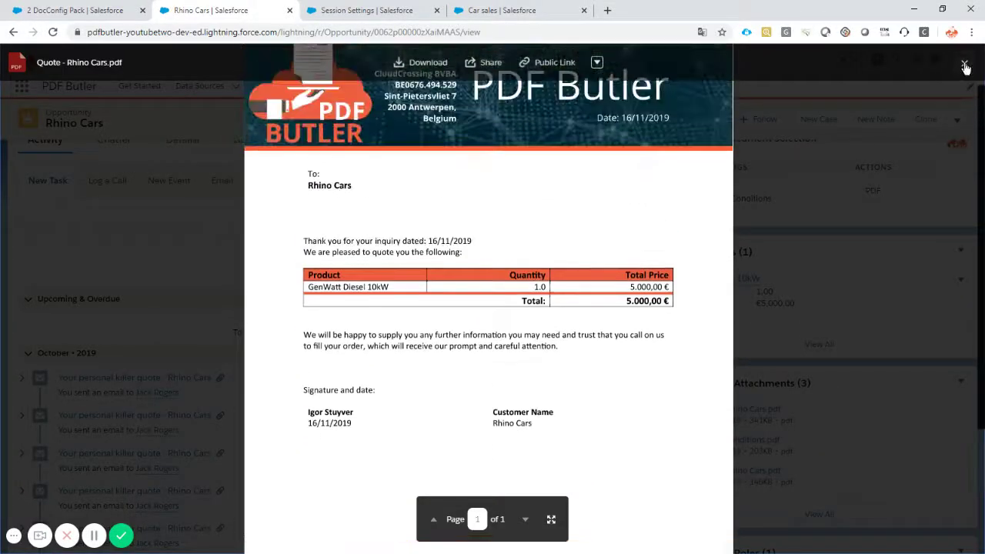
left_click(964, 63)
scroll(829, 284, "up", 2)
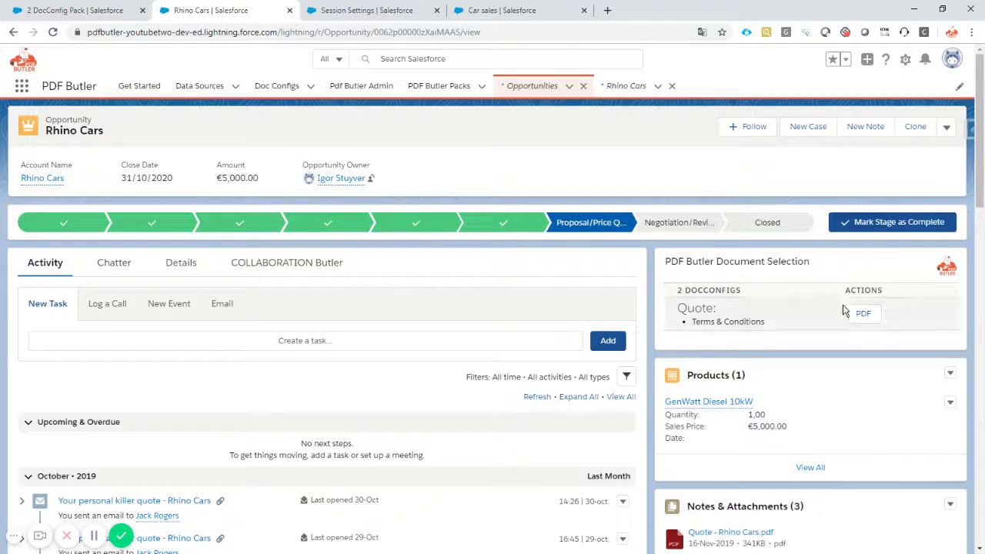